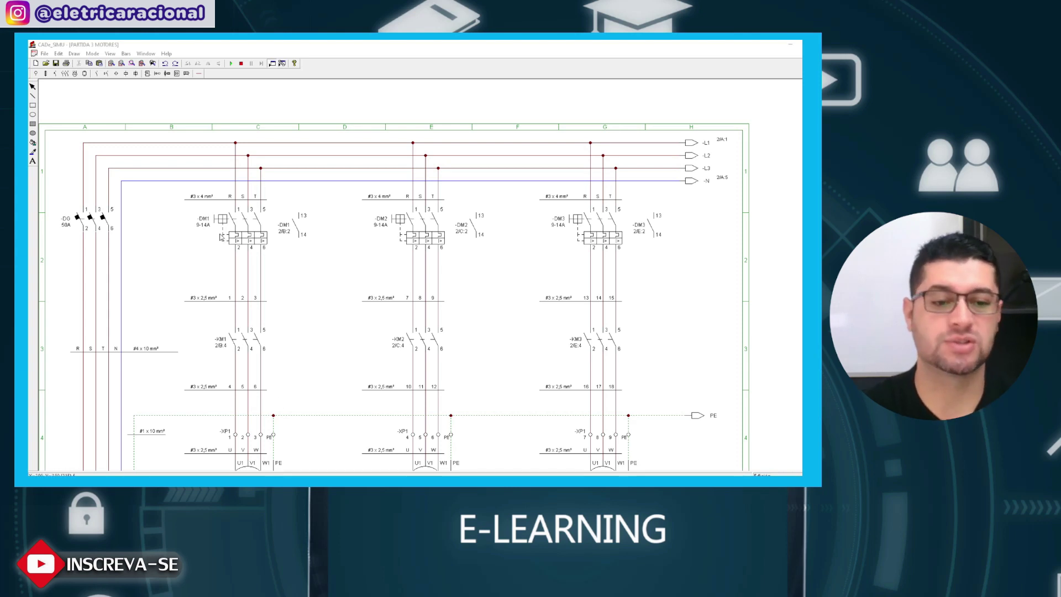
Scroll and pan around the sheet to review the materials list.
scroll(111, 330, "up", 2)
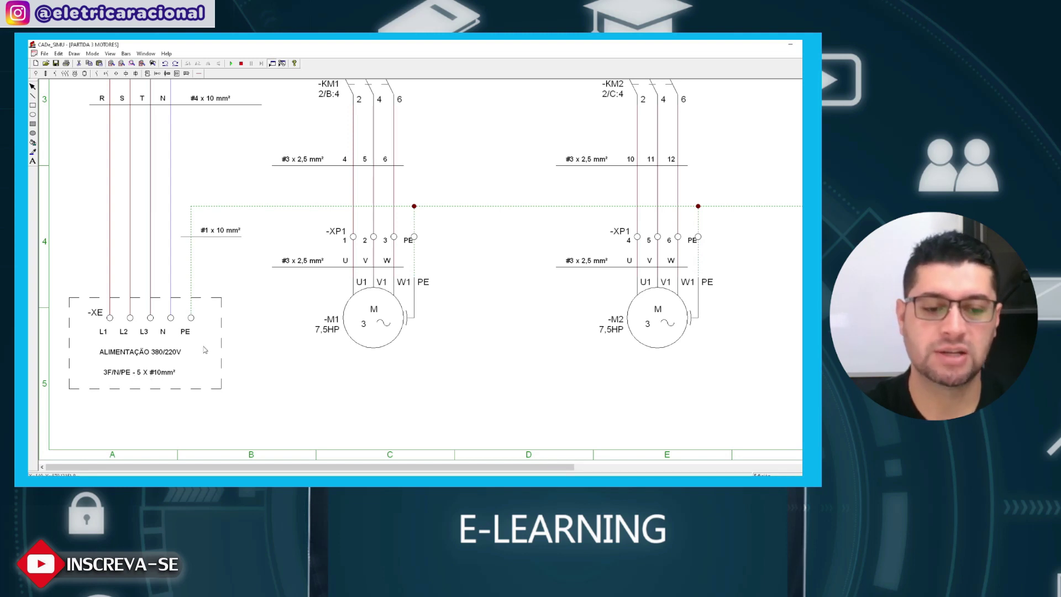
scroll(163, 279, "up", 3)
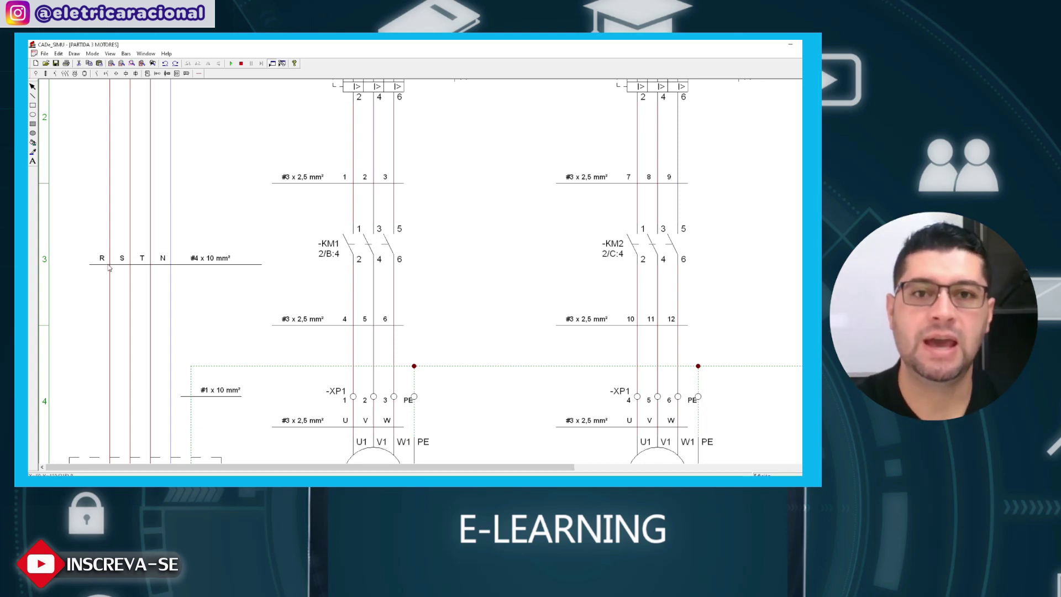
scroll(168, 269, "up", 3)
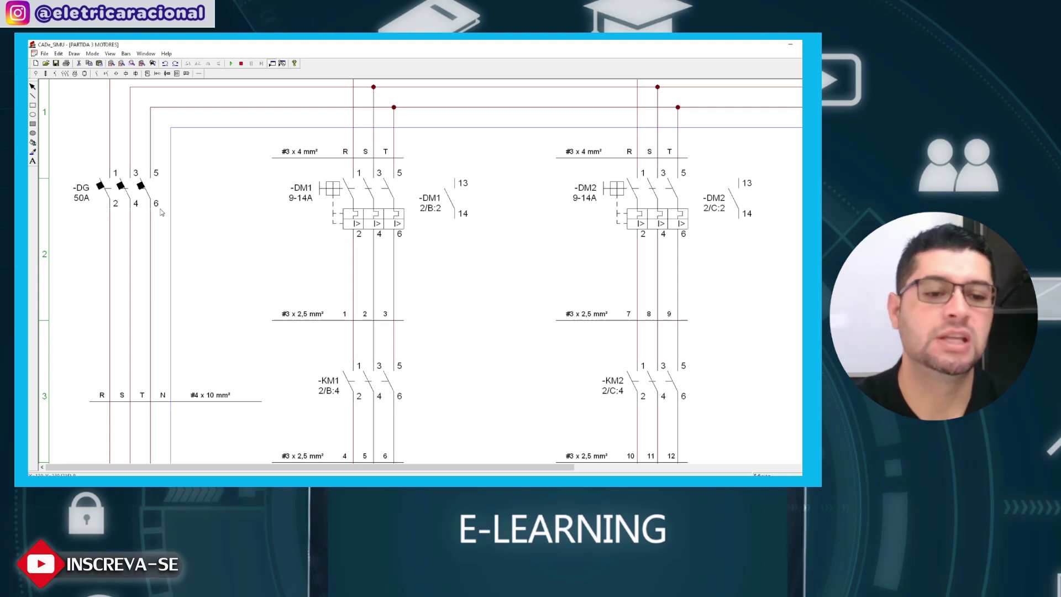
scroll(206, 187, "up", 3)
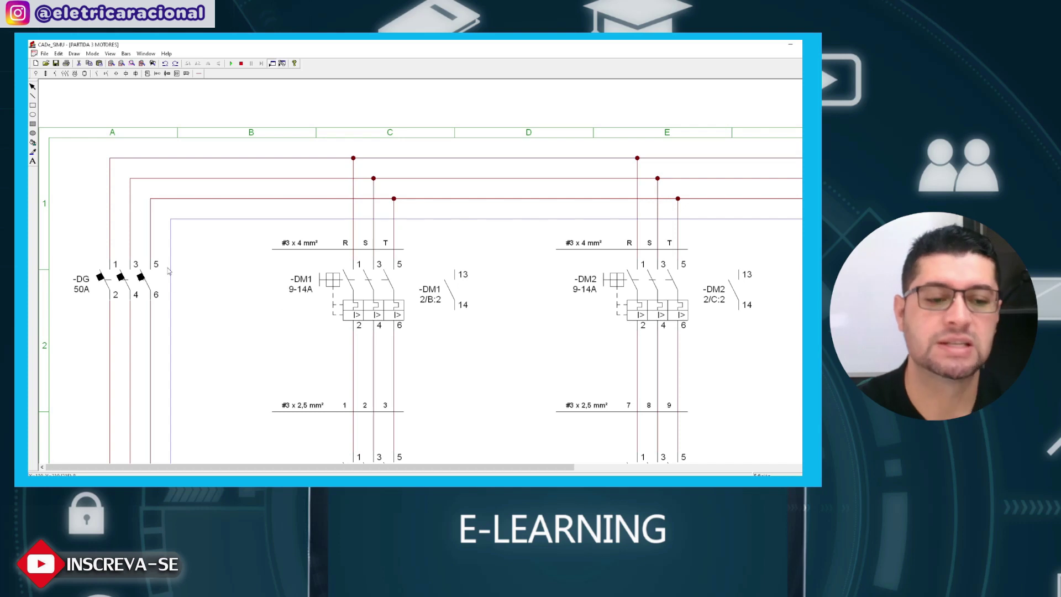
left_click_drag(468, 467, 609, 465)
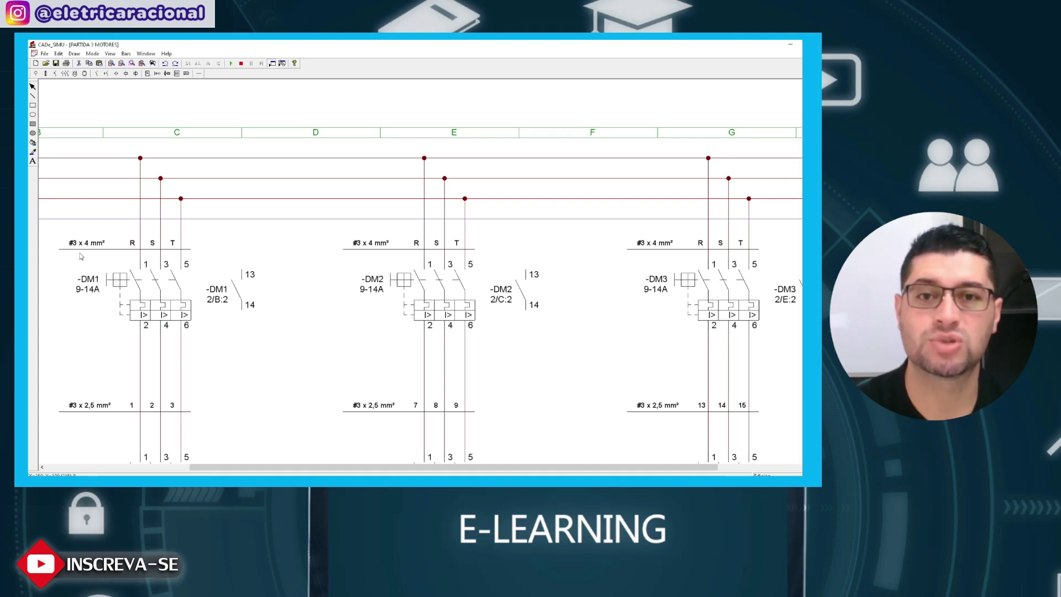
scroll(109, 282, "down", 3)
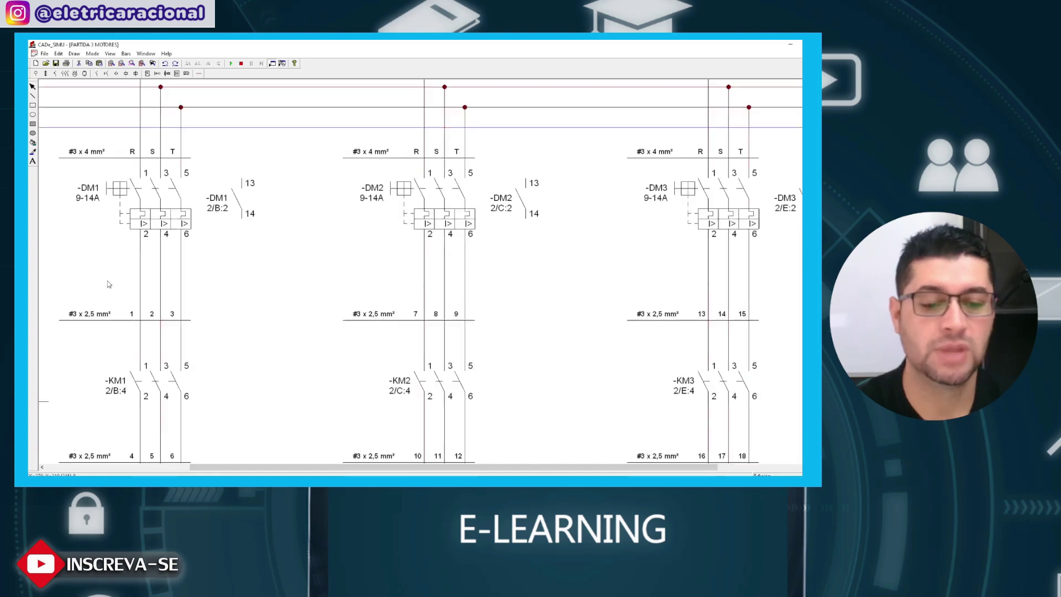
left_click_drag(253, 469, 196, 467)
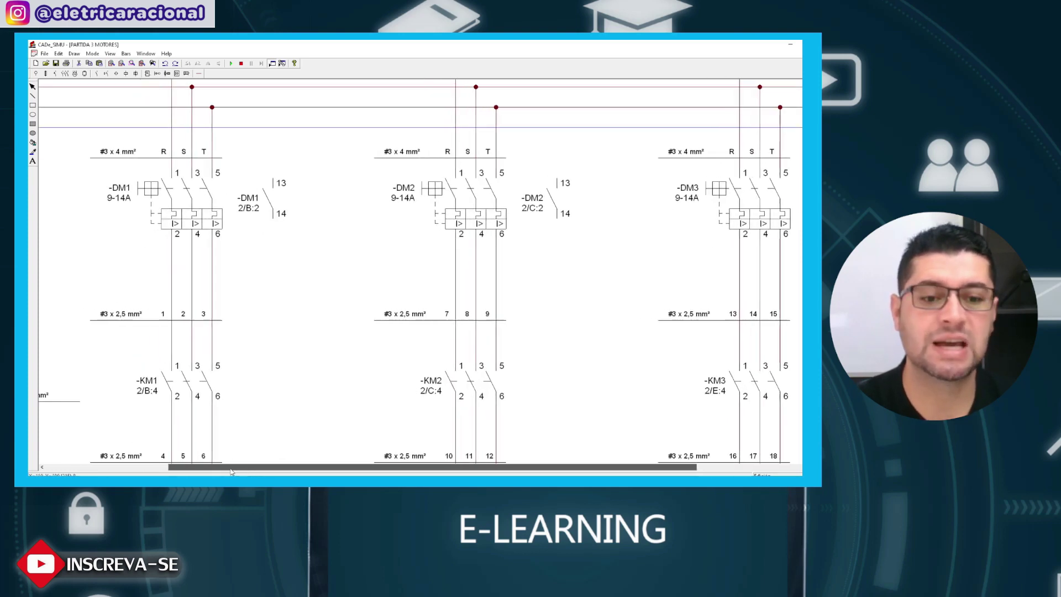
scroll(182, 250, "down", 1)
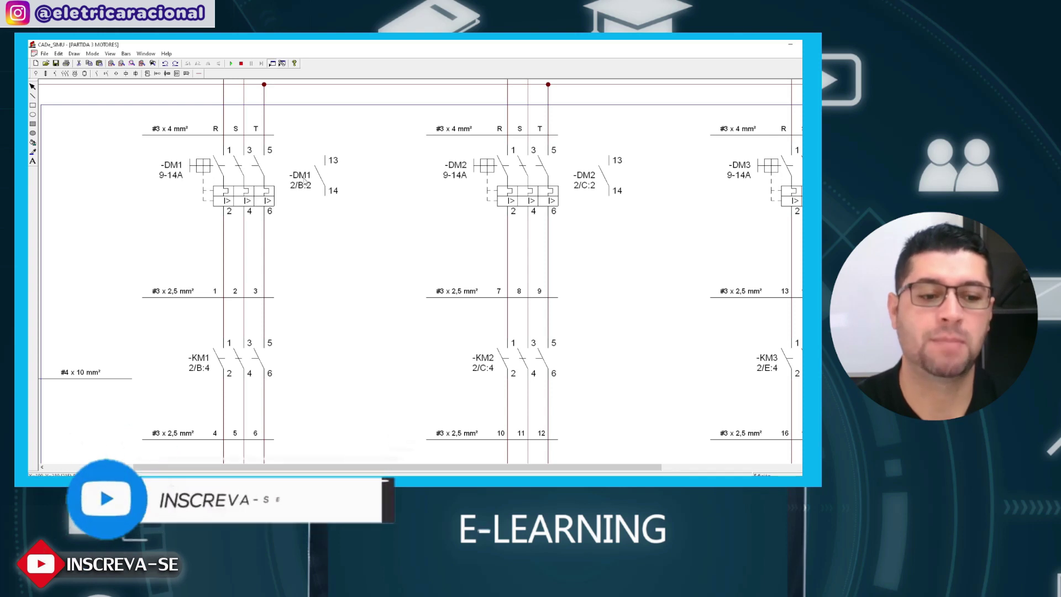
scroll(291, 196, "up", 5)
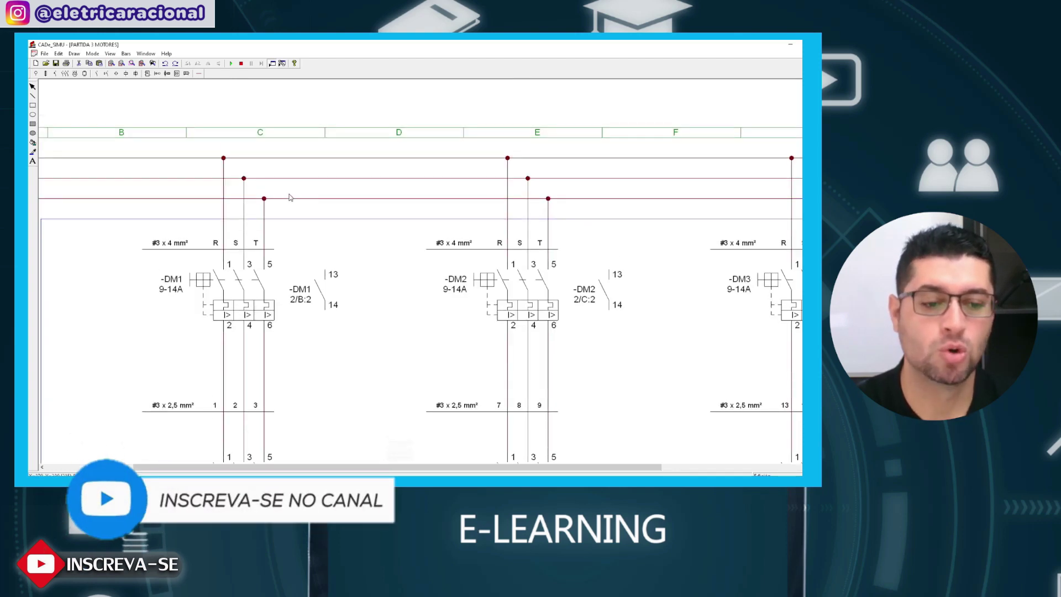
scroll(311, 316, "down", 2)
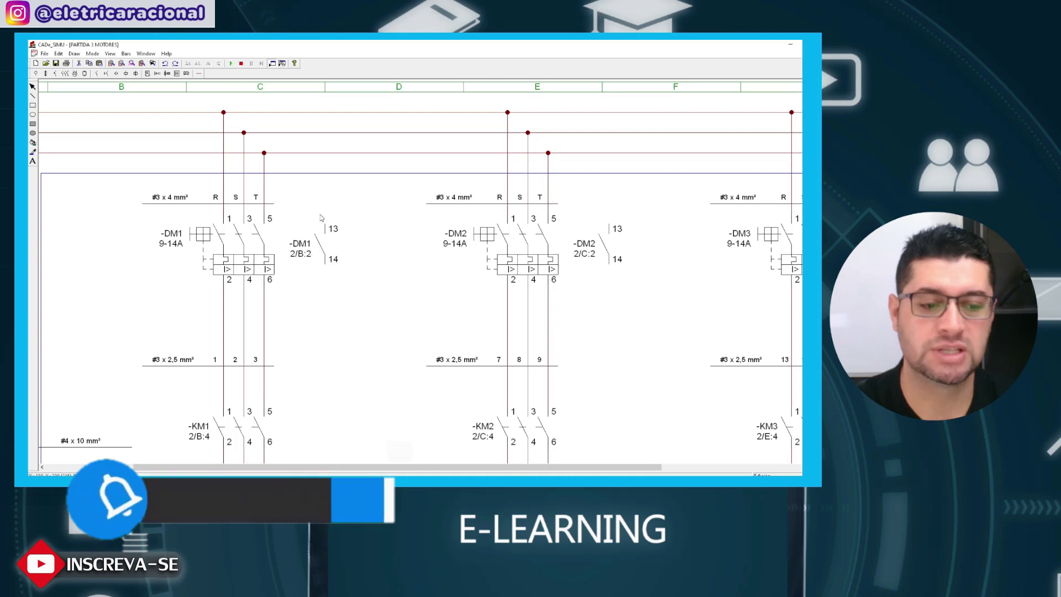
scroll(332, 253, "down", 4)
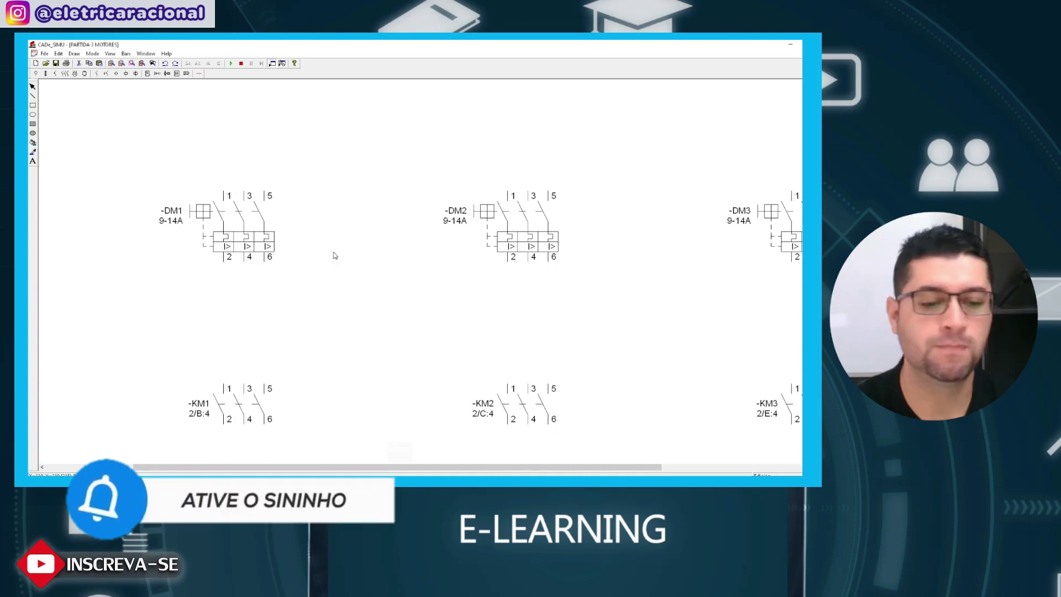
scroll(328, 247, "down", 1)
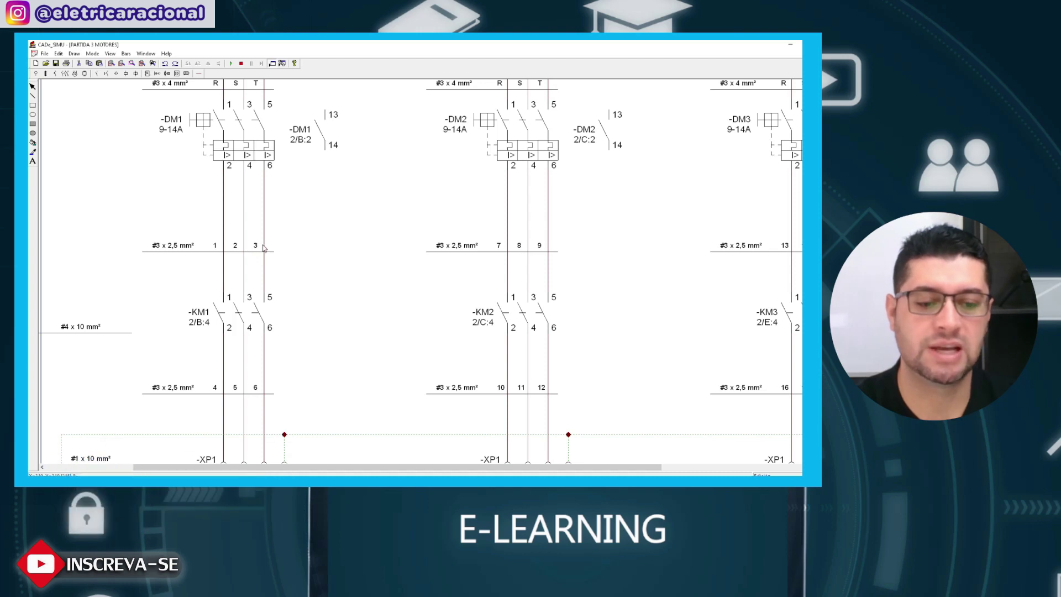
scroll(221, 318, "down", 4)
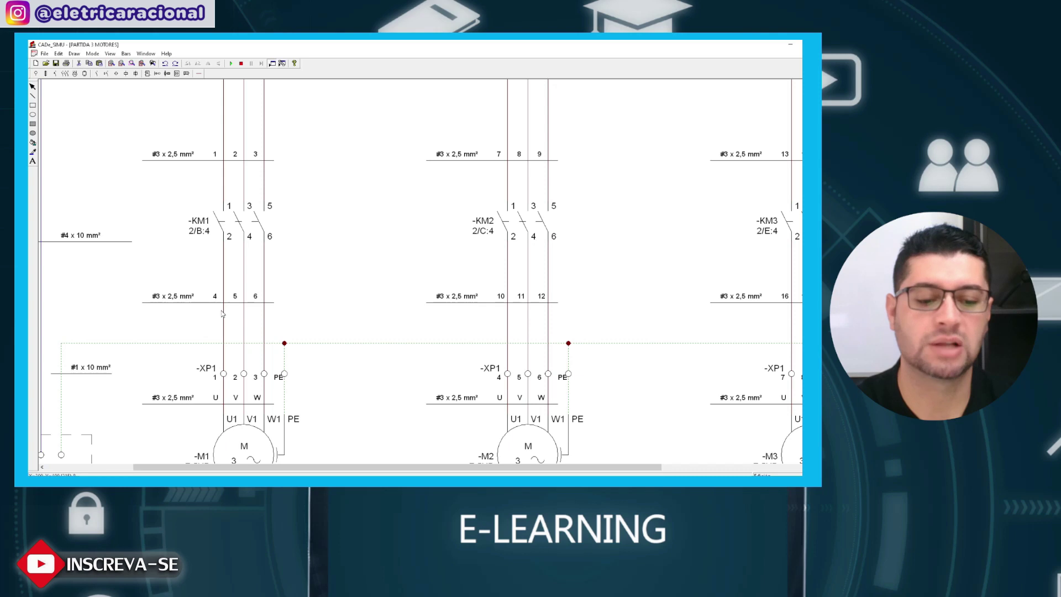
scroll(255, 310, "down", 1)
scroll(243, 318, "down", 2)
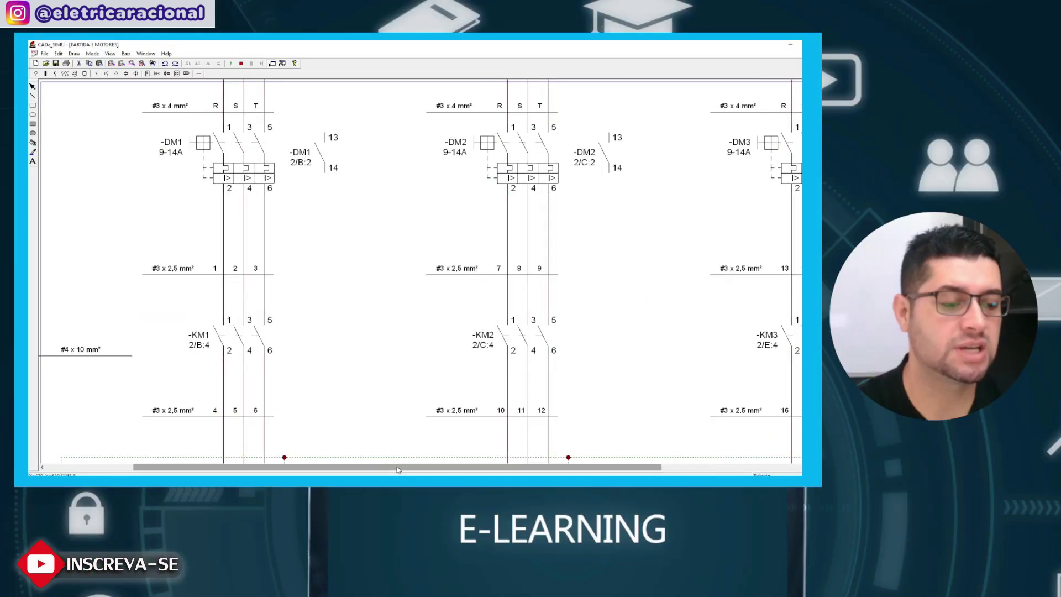
left_click_drag(398, 470, 497, 470)
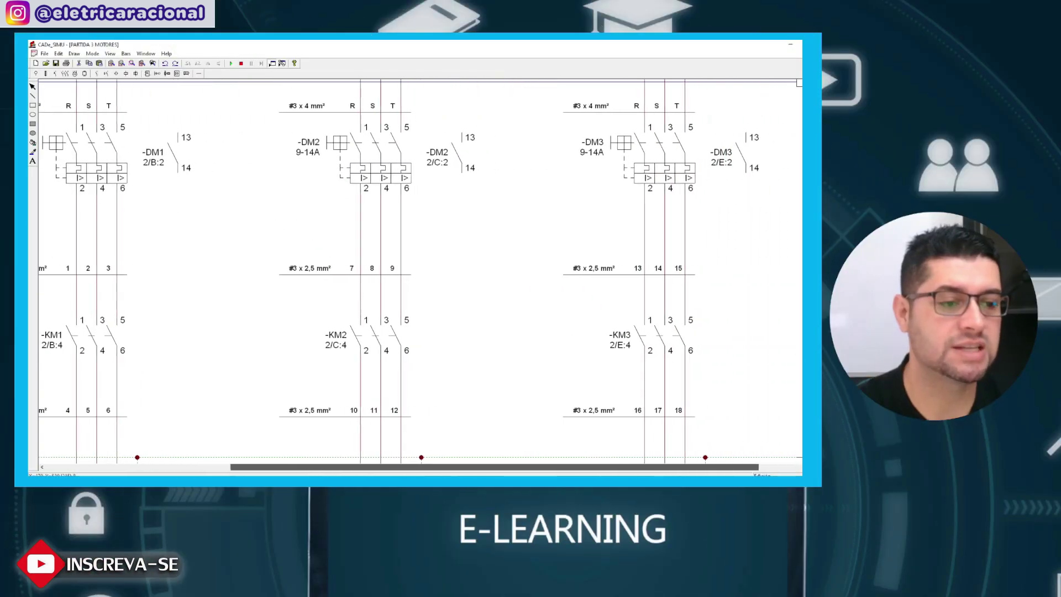
scroll(427, 367, "up", 3)
scroll(415, 354, "down", 2)
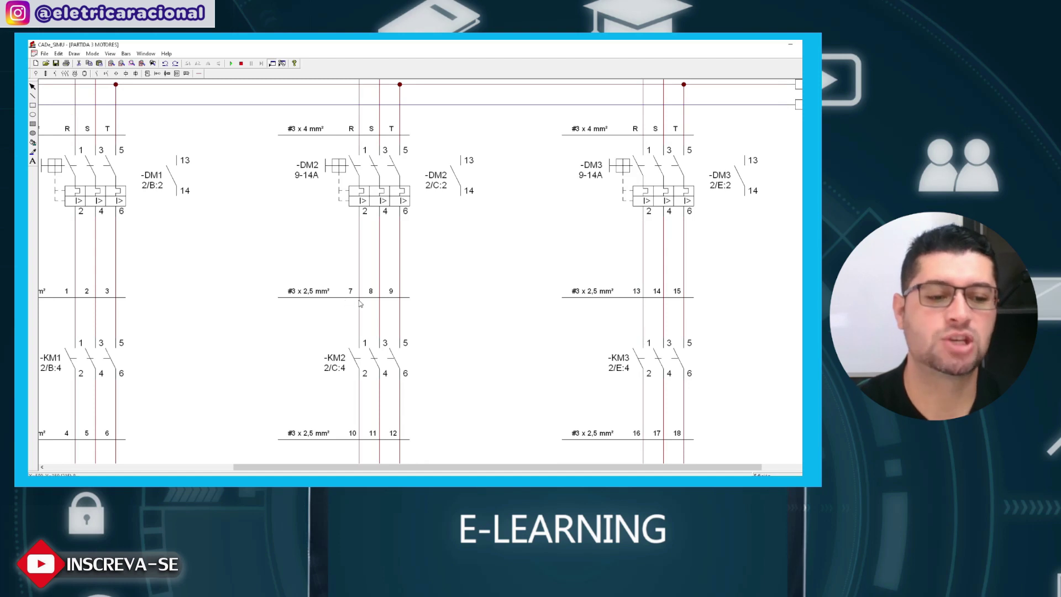
left_click_drag(358, 468, 335, 468)
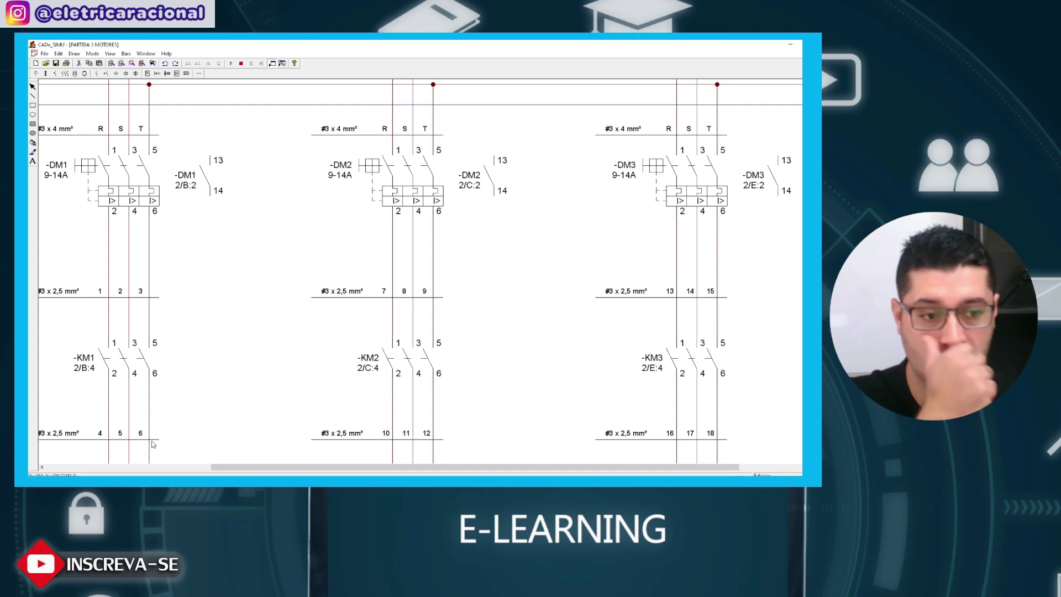
scroll(407, 425, "down", 3)
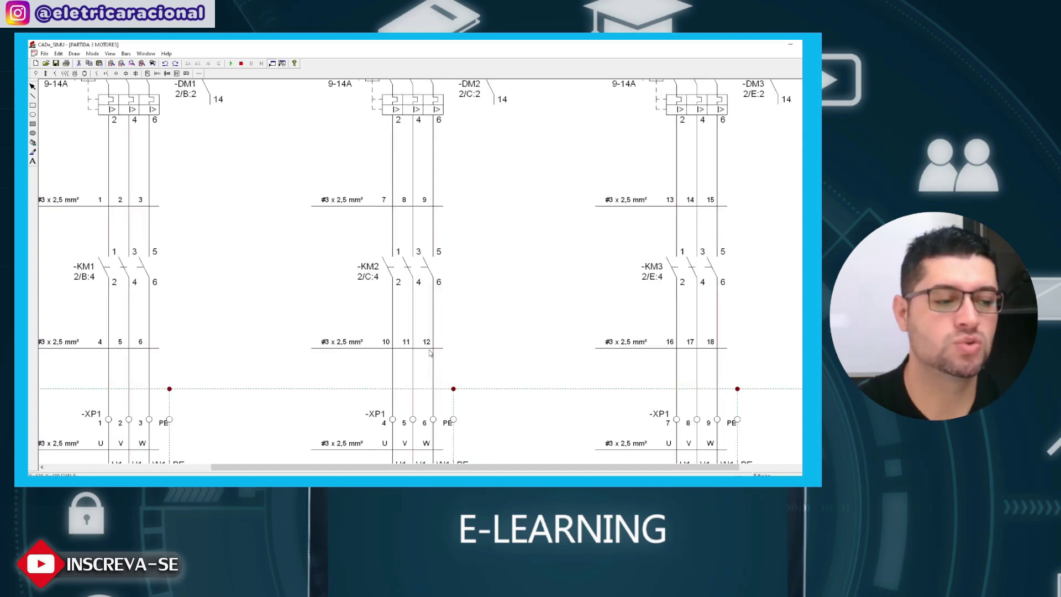
scroll(552, 332, "up", 3)
scroll(552, 331, "right", 3)
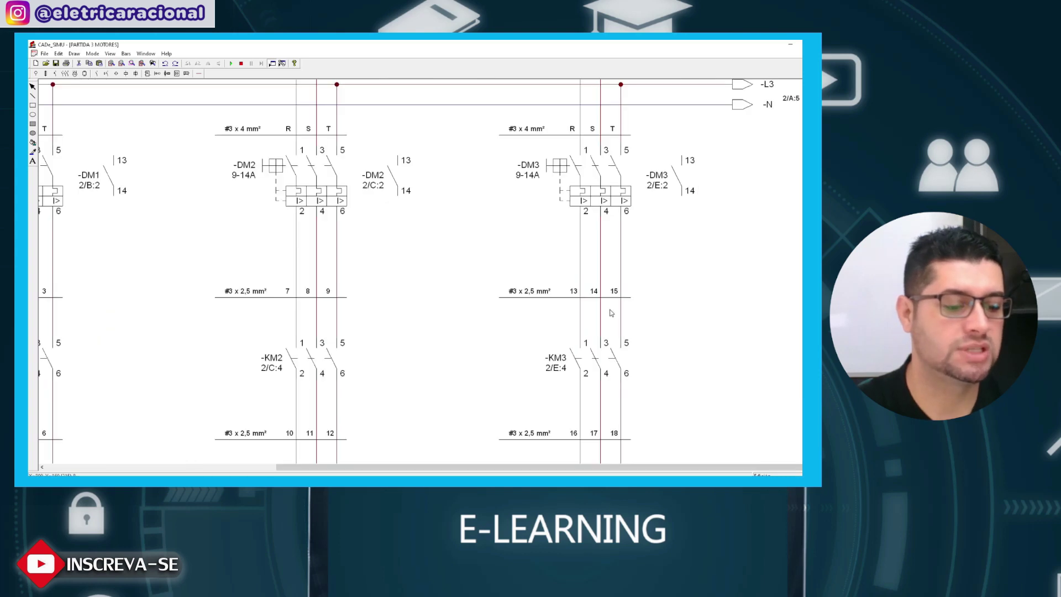
scroll(612, 313, "down", 2)
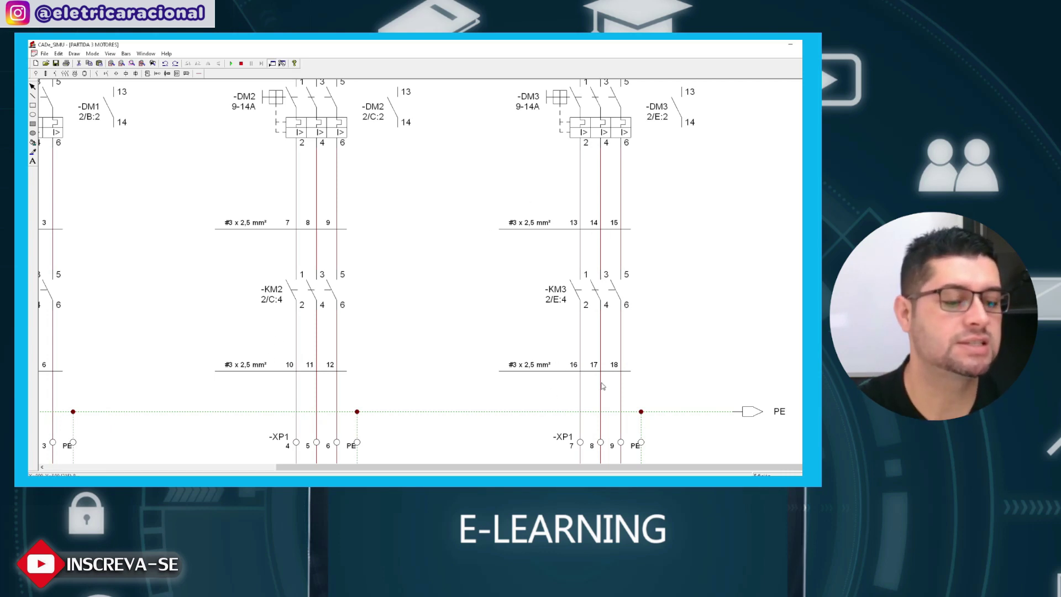
scroll(602, 385, "down", 2)
scroll(564, 420, "down", 1)
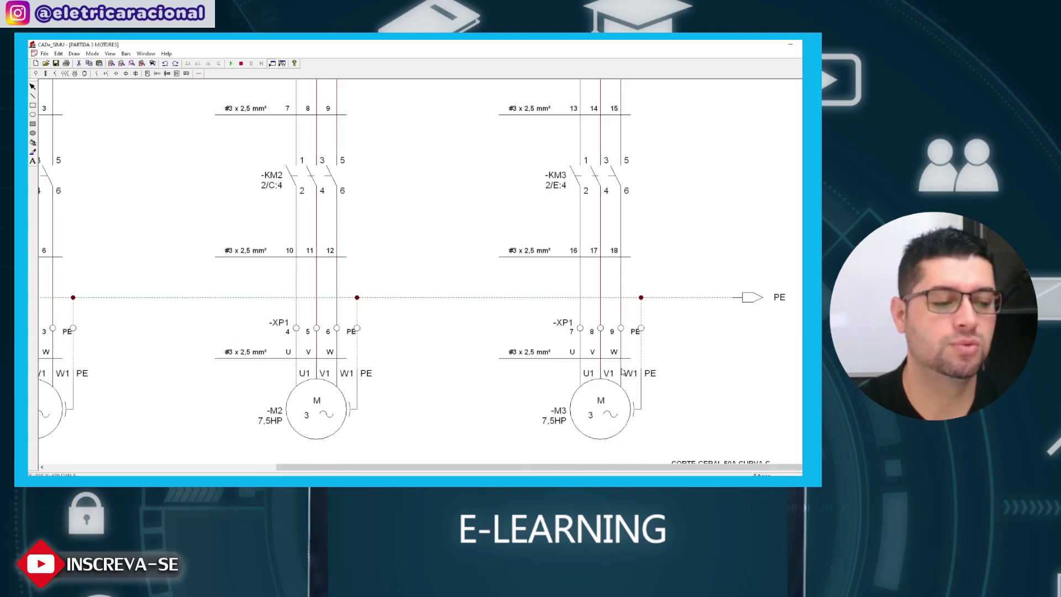
scroll(509, 471, "left", 3)
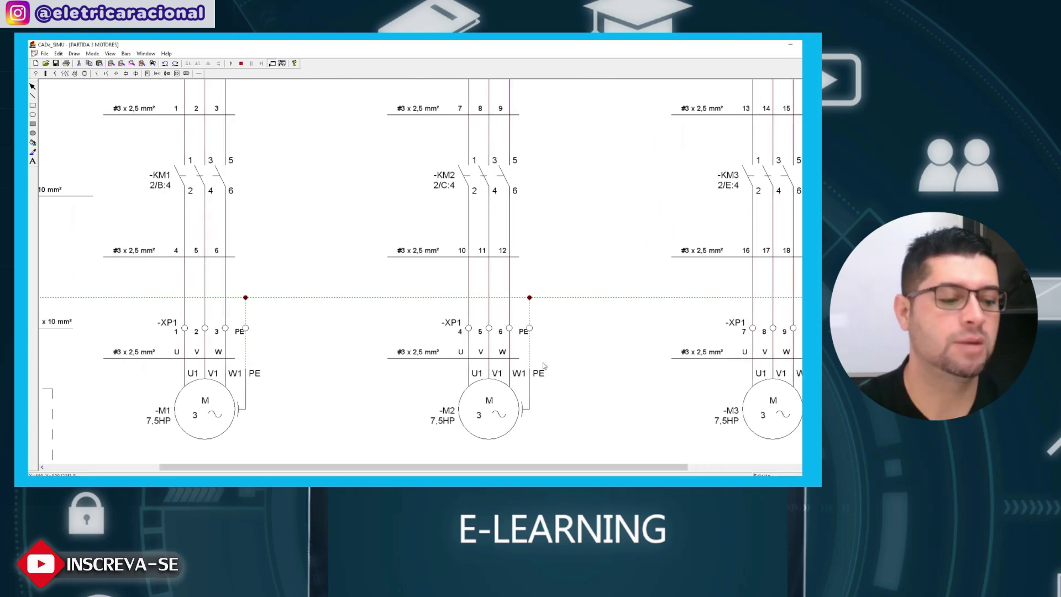
scroll(617, 470, "right", 3)
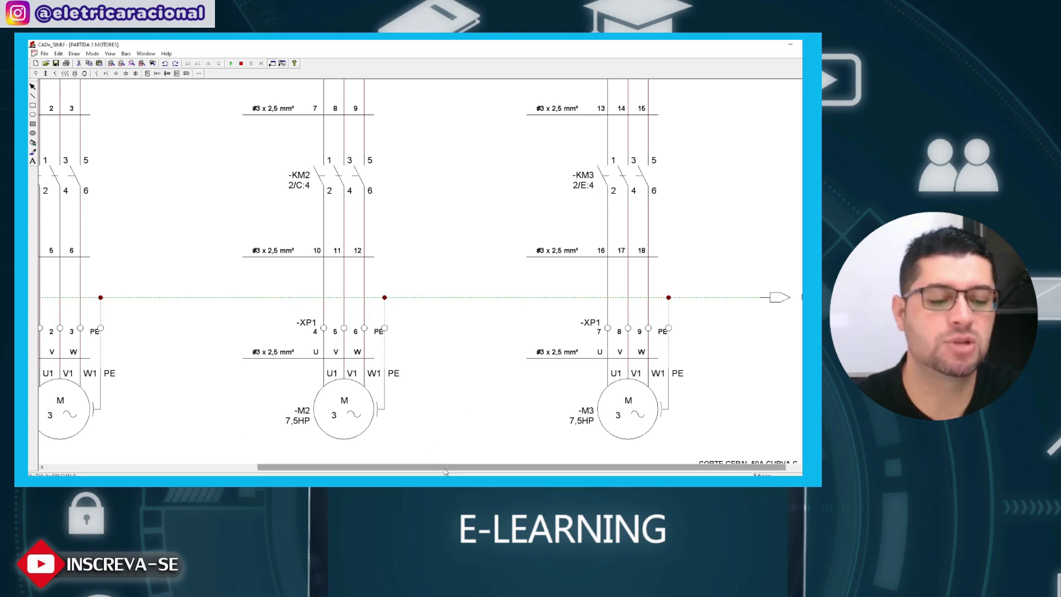
left_click_drag(446, 469, 416, 468)
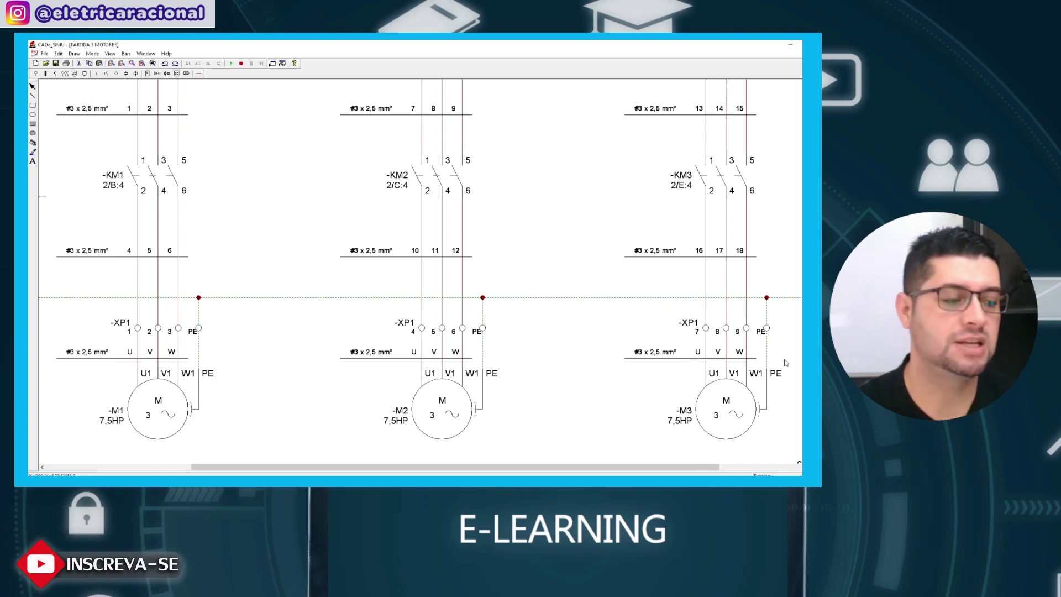
left_click_drag(689, 468, 494, 469)
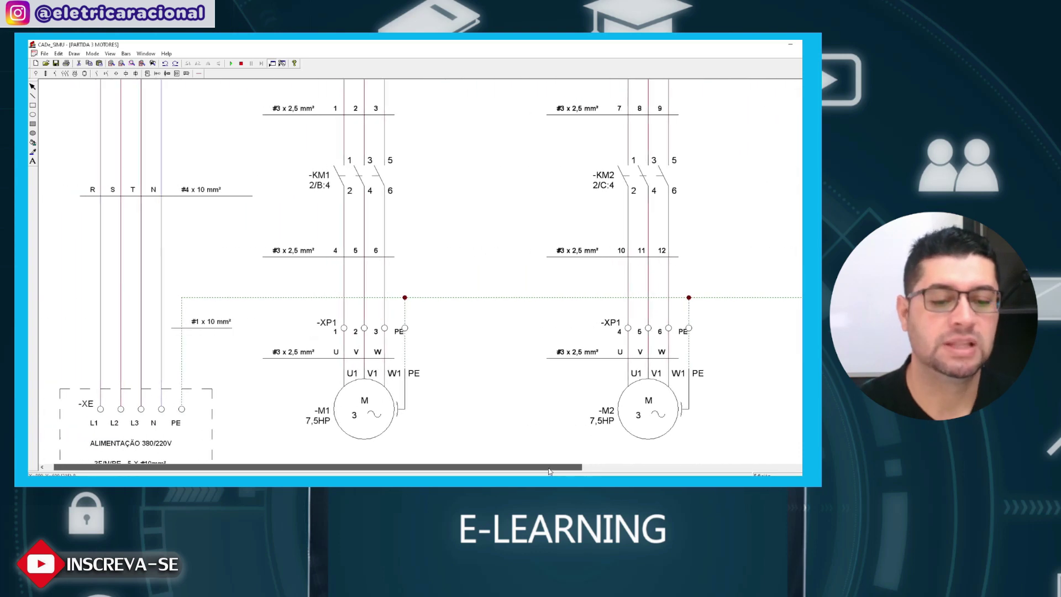
scroll(283, 385, "down", 3)
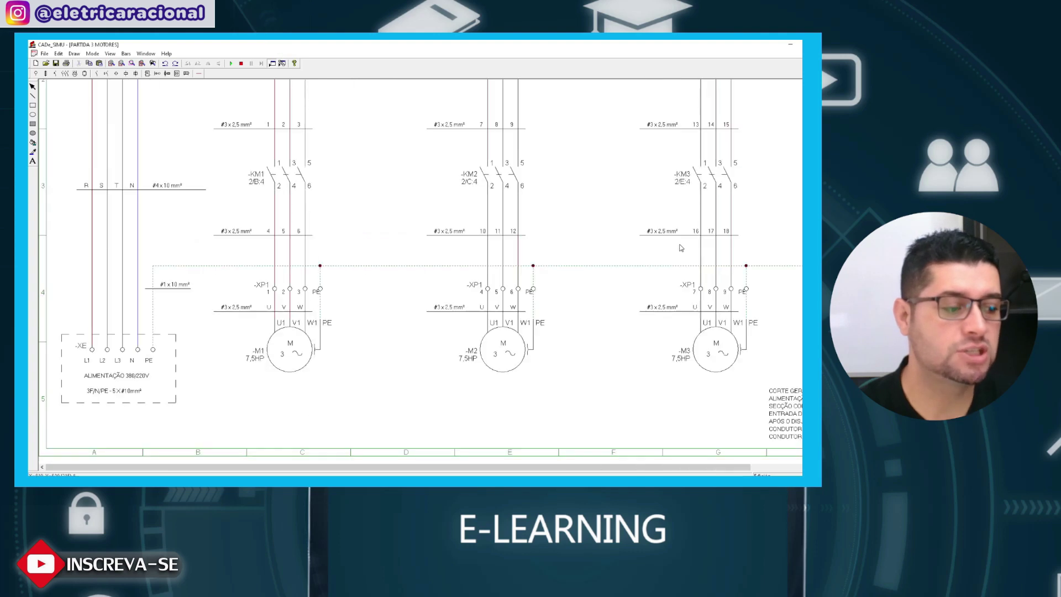
scroll(681, 248, "down", 1, "ctrl")
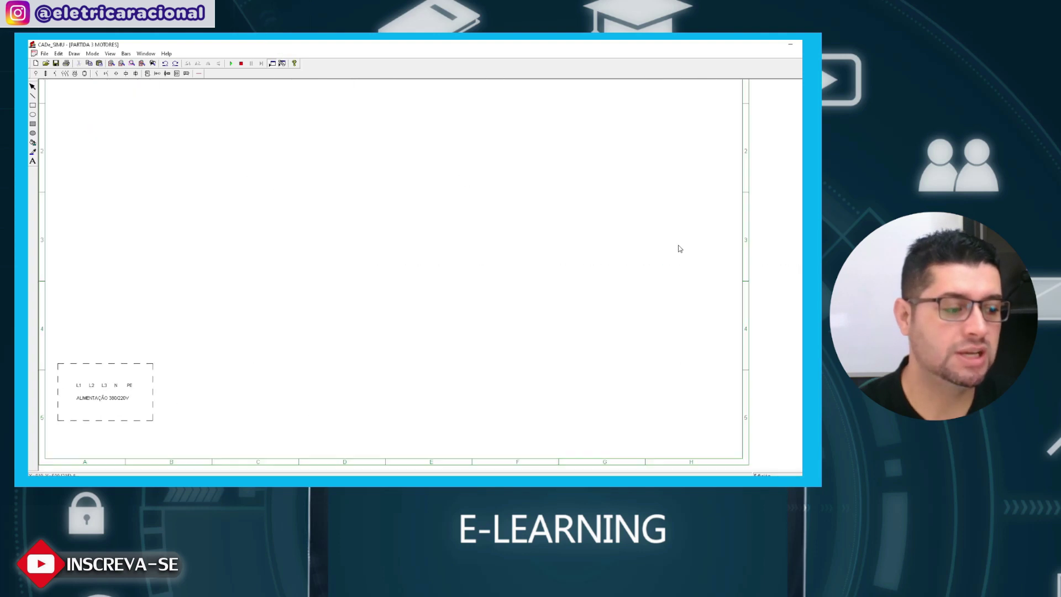
scroll(561, 239, "up", 2)
scroll(561, 239, "up", 1)
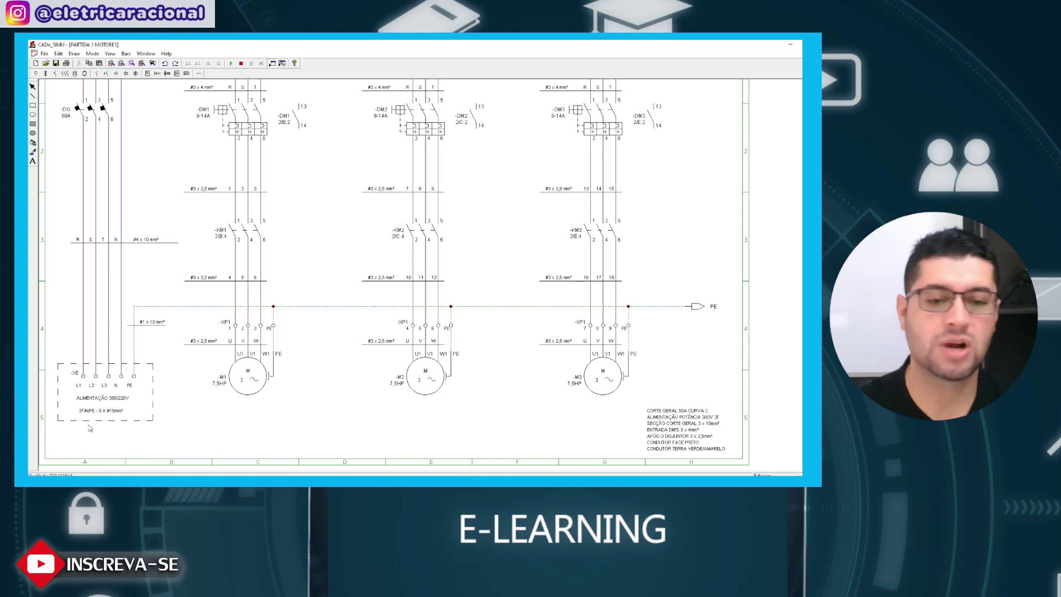
Start a new drawing and enter the text '10mm Fase (cinza) 3 pç'.
left_click(36, 63)
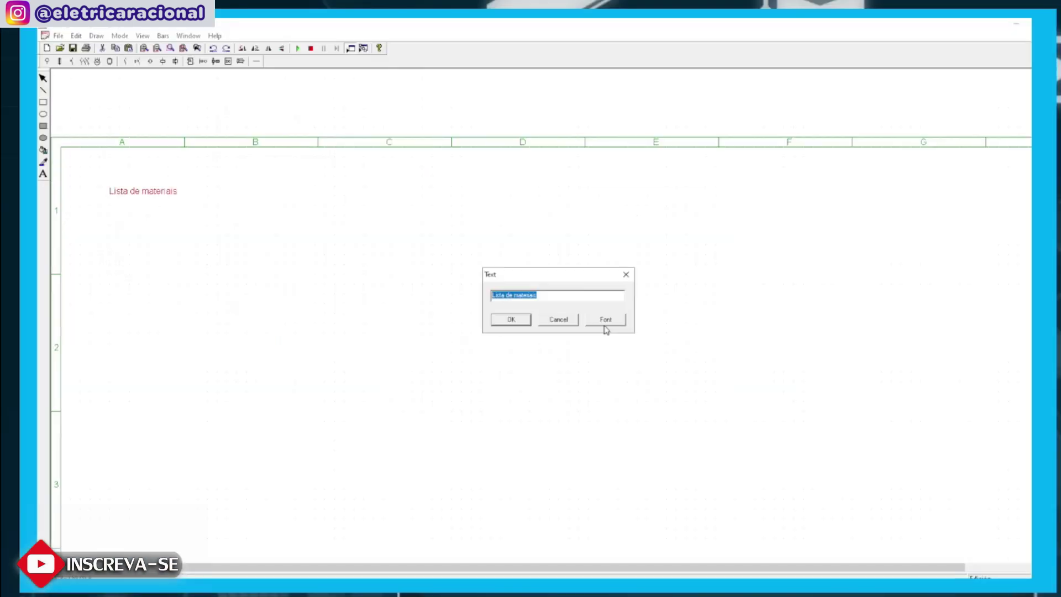
type("10mm Fase (cinza) 3 pç")
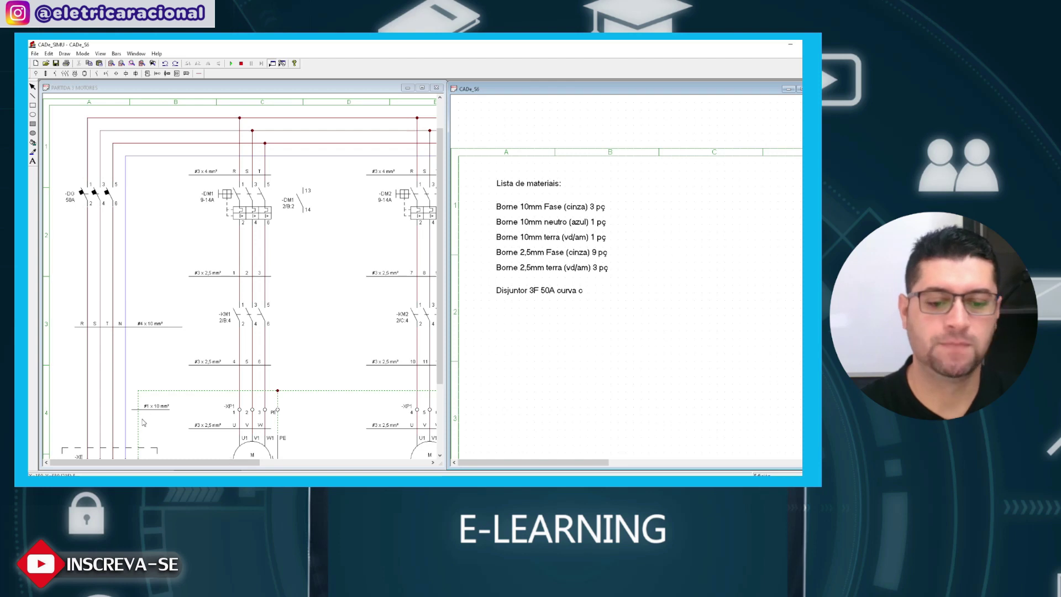
scroll(143, 423, "down", 1)
scroll(227, 387, "down", 1)
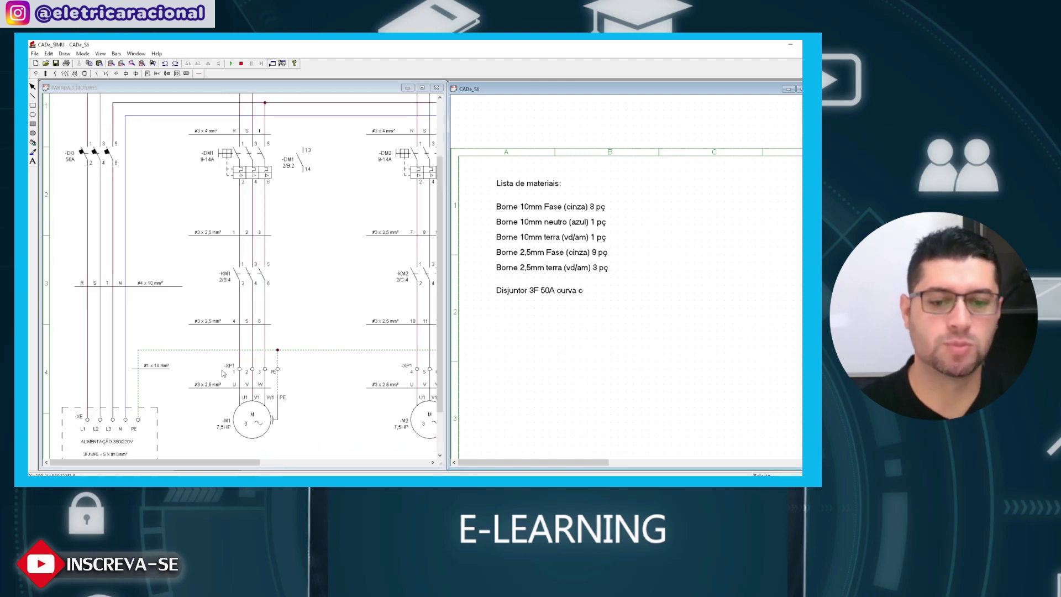
scroll(222, 373, "up", 3)
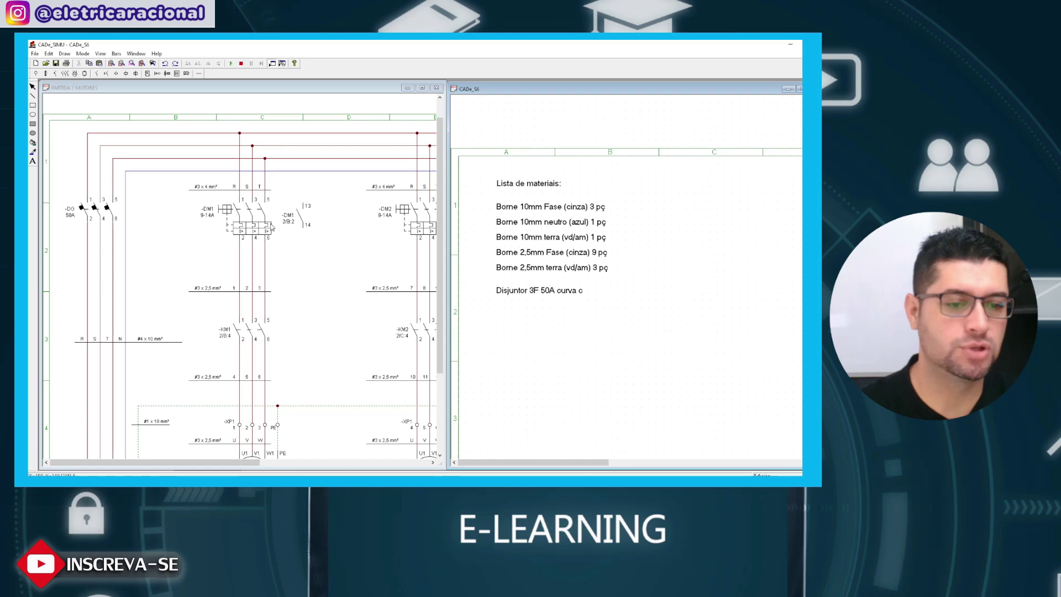
Copy and paste the 50A breaker line, then position the copy below it.
left_click(514, 290)
key("ctrl+c")
key("ctrl+v")
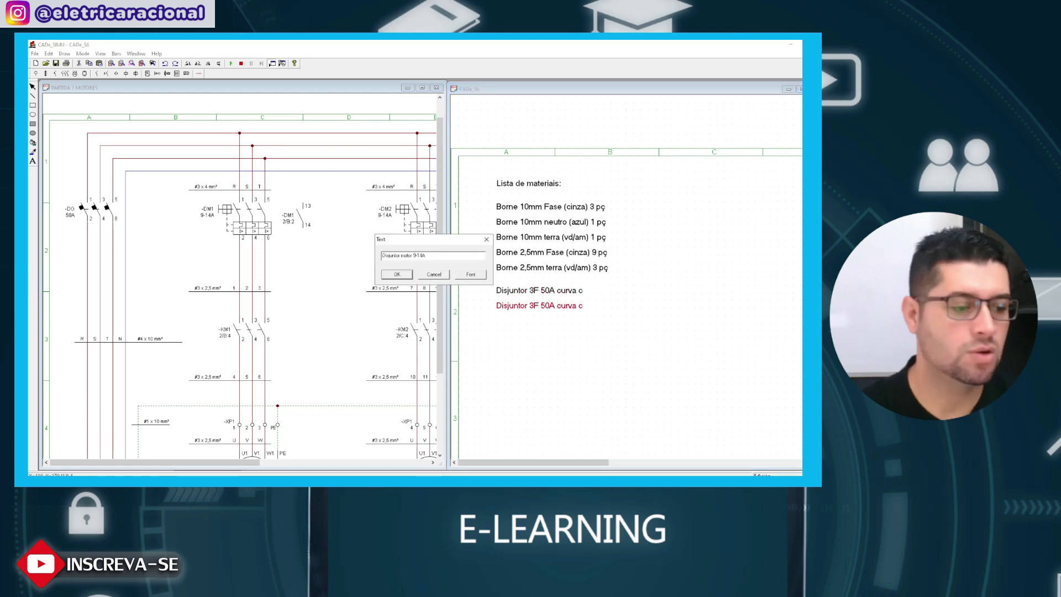
scroll(276, 295, "down", 1)
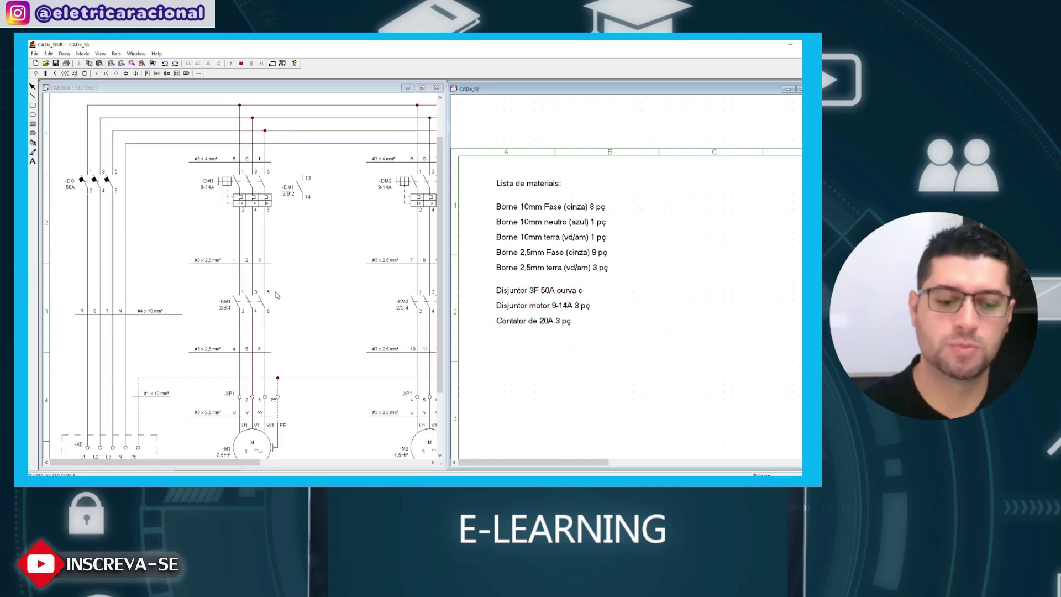
scroll(277, 295, "down", 1)
mouse_move(253, 463)
left_mouse_down()
mouse_move(309, 466)
mouse_move(275, 461)
left_mouse_up()
scroll(328, 446, "down", 1, "ctrl")
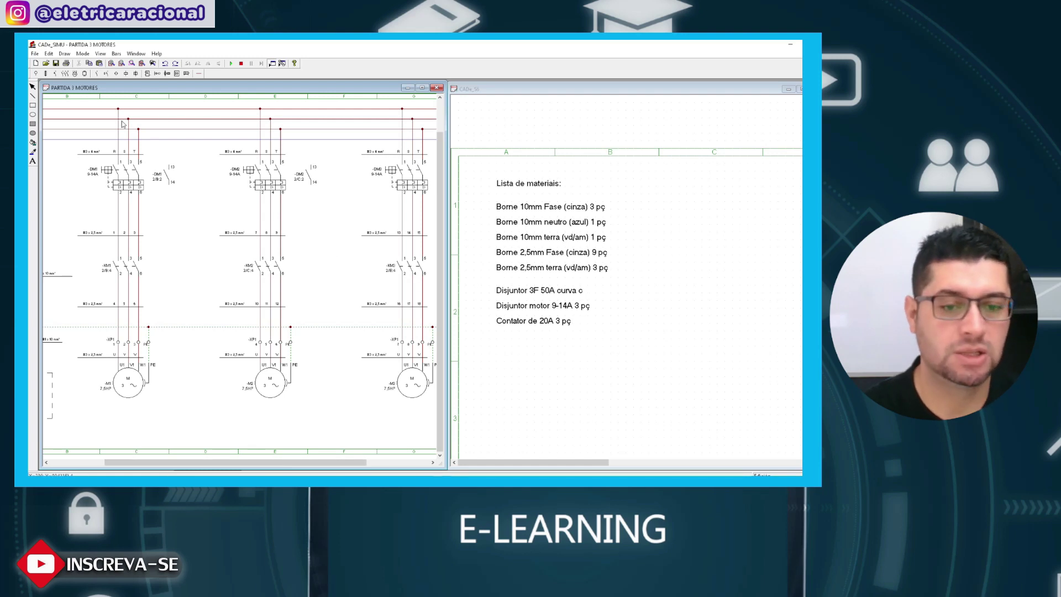
Move the contactor line down and insert 'DM' to make 'Contato auxiliar DM NO/NF 3 pç'.
left_click_drag(511, 321, 511, 336)
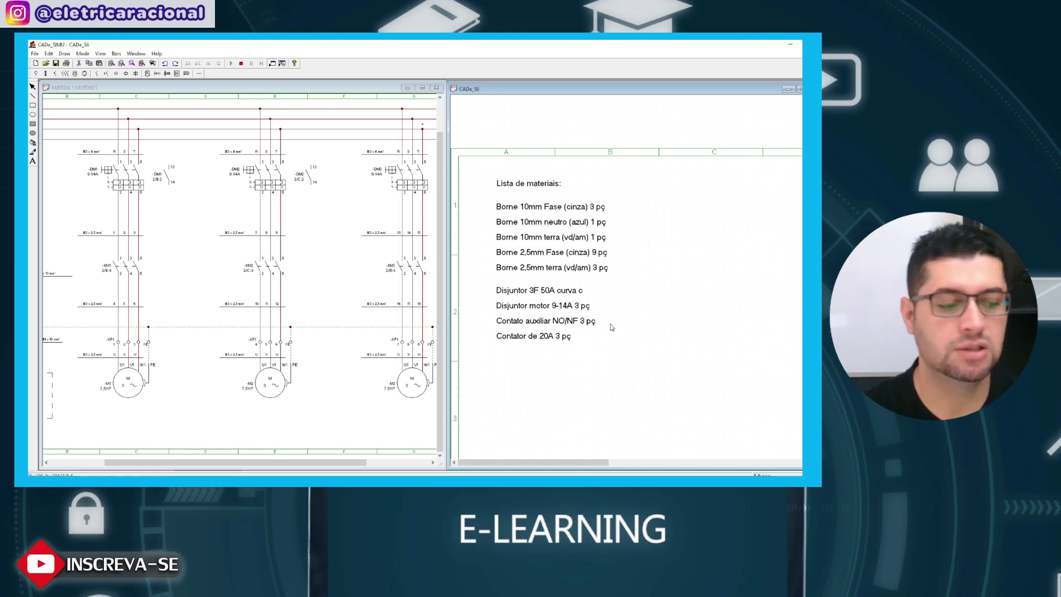
double_click(564, 323)
left_click(415, 255)
type("DM")
left_click(397, 274)
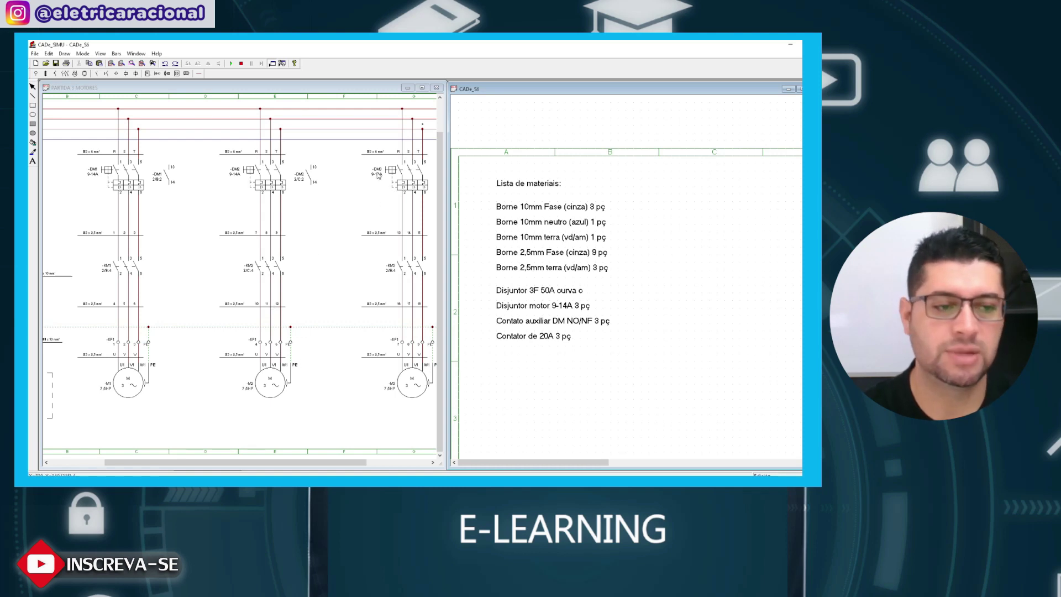
Show PARTIDA 3 MOTORES COMANDO on the left half and edit the Contator de 20A line.
left_click(408, 88)
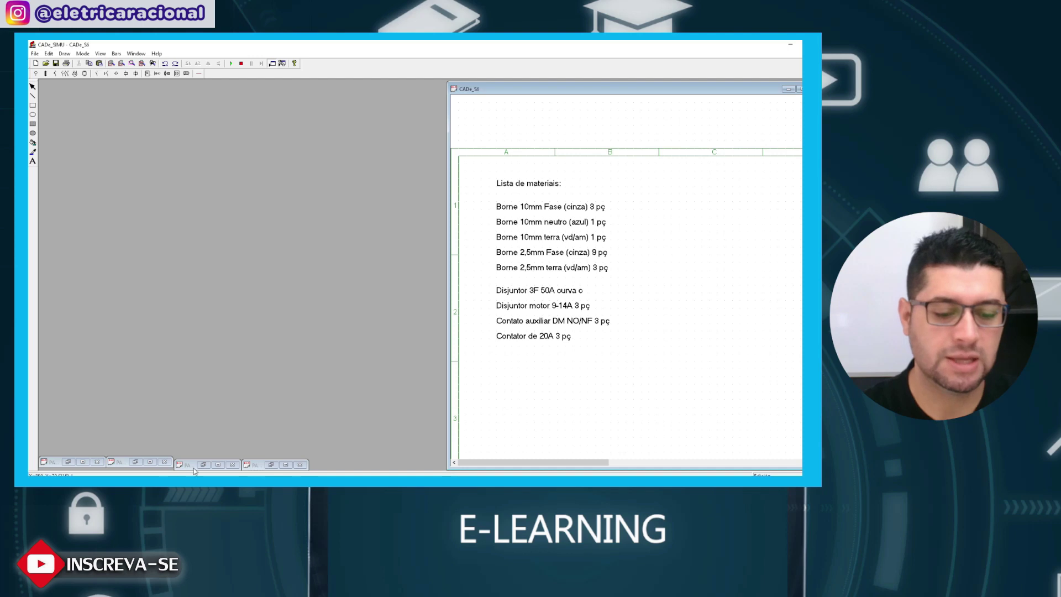
left_click(135, 462)
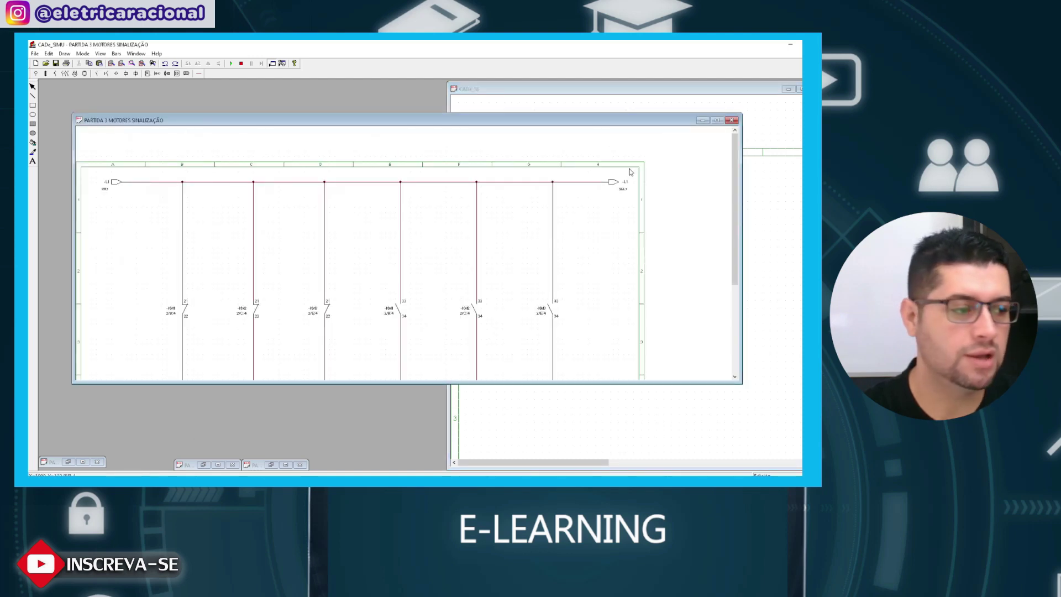
left_click(702, 120)
left_click(203, 464)
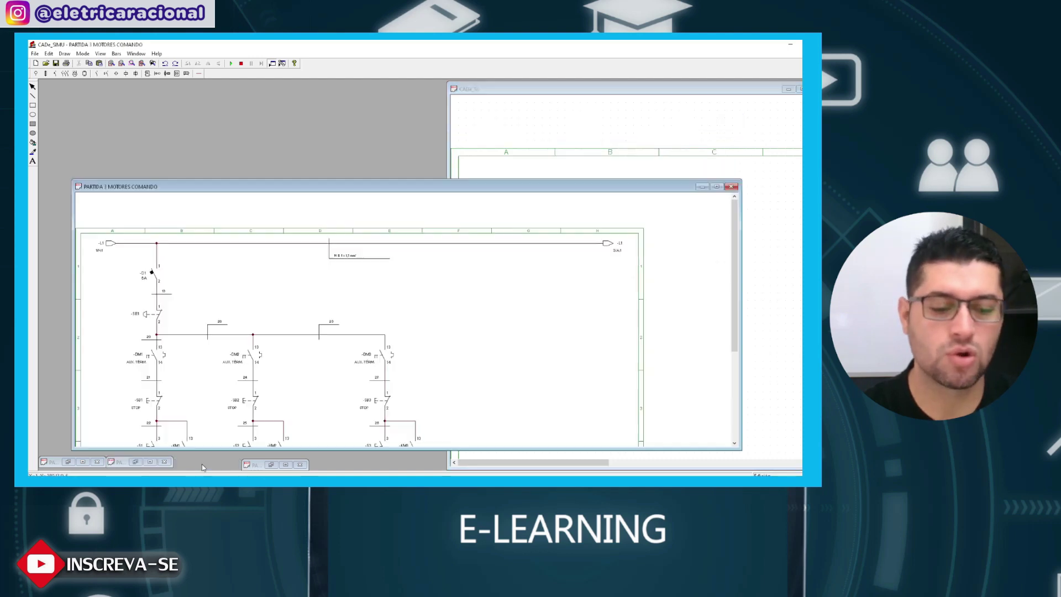
left_click_drag(741, 230, 442, 232)
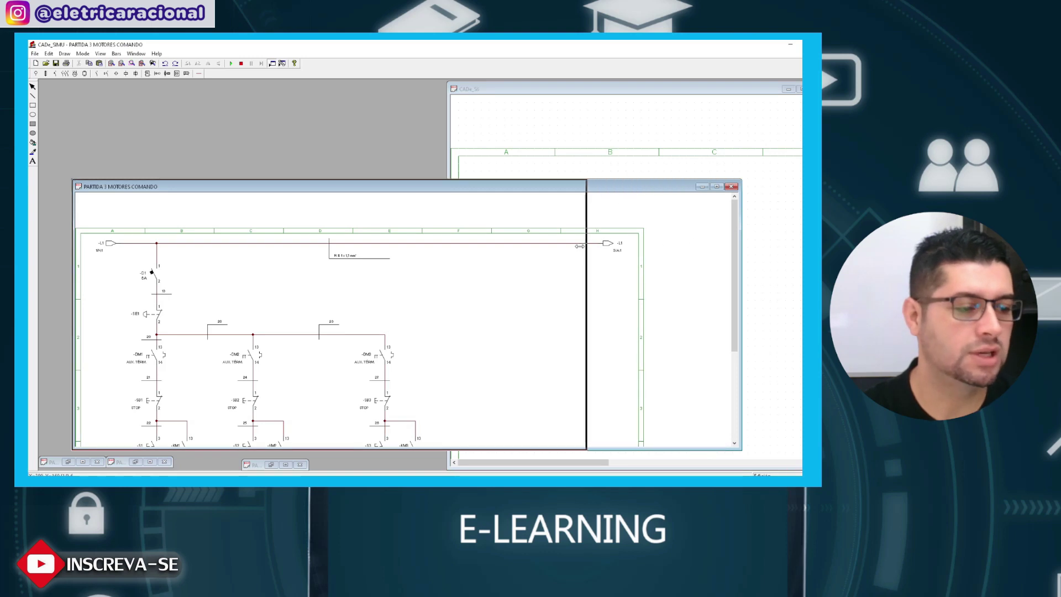
left_click(503, 361)
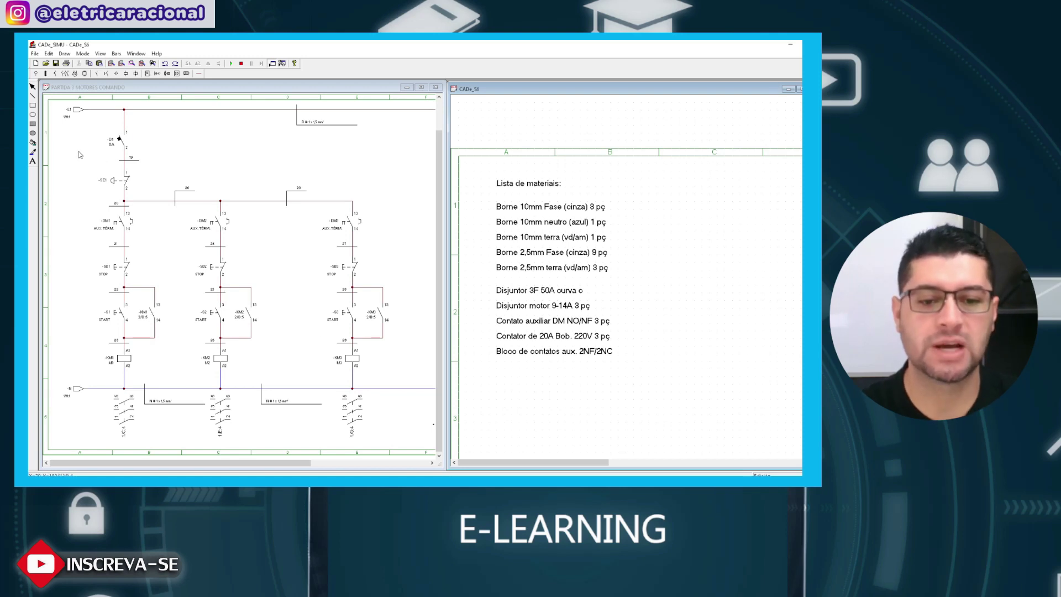
Add 'Disjuntor de comando 1F 6A C' and 'Botoeira de Emerg. 1NF' lines below the list.
left_click(33, 162)
type("isjuntor de comando 1F 6A C")
key("Return")
left_click(496, 366)
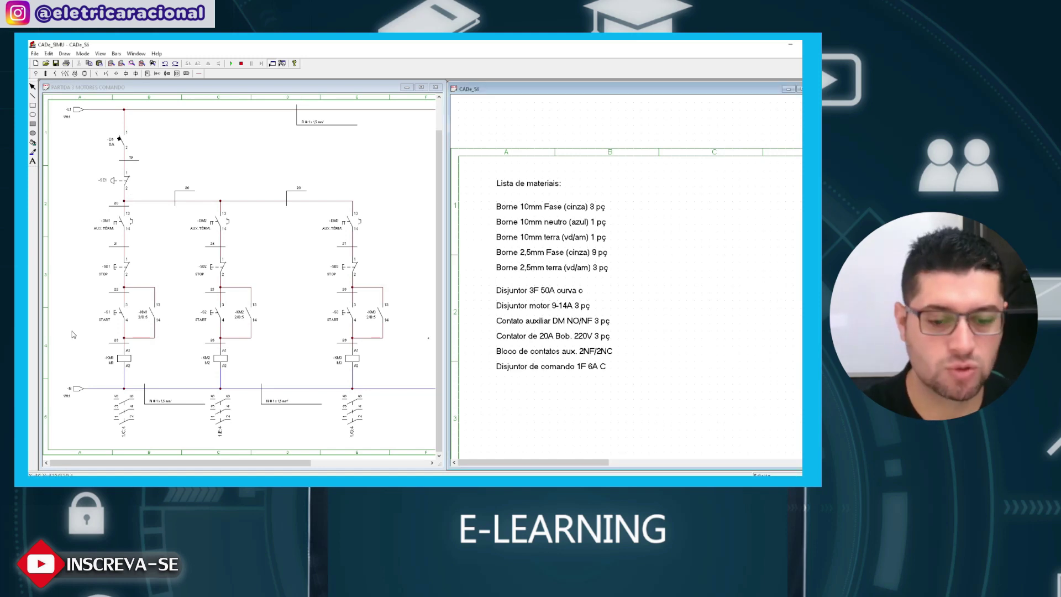
left_click(33, 162)
type("Botoeira de Emerg. 1")
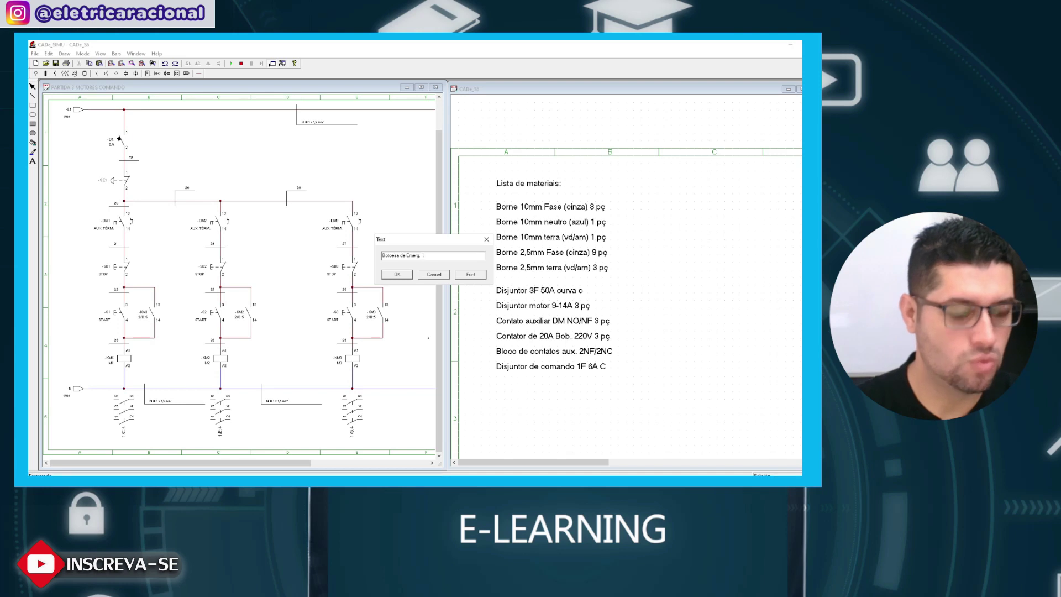
type("NF")
key("Return")
left_click(496, 381)
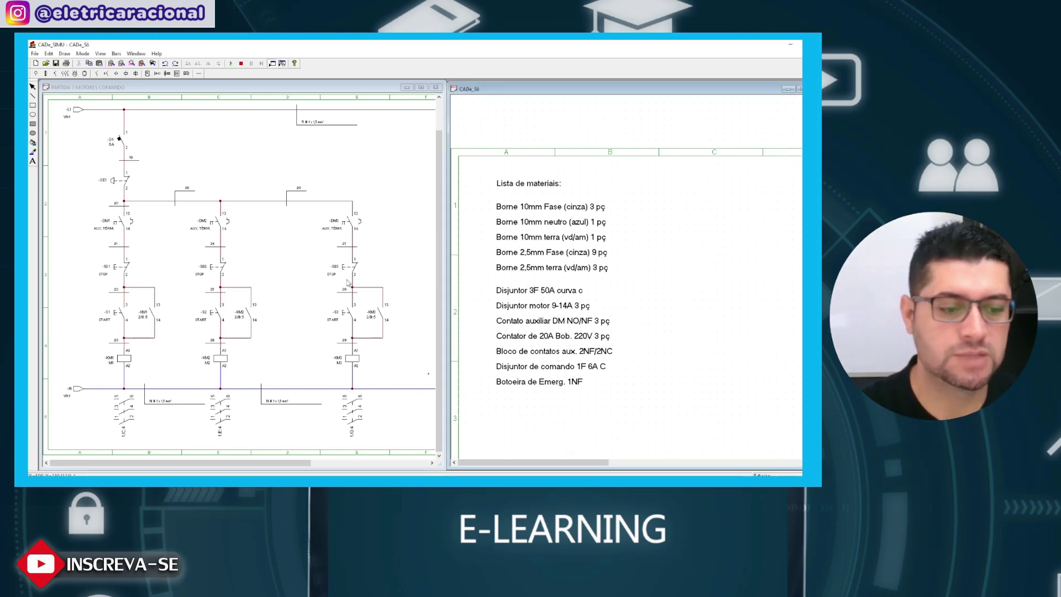
Add the 'Botõe de Pulso VM 1NF 3 pç' line and a copy edited to 'Botão de Pulso VD 1NA 3 pç'.
left_click(33, 162)
type("Botõe de Pulso VM 1NF 3 pç")
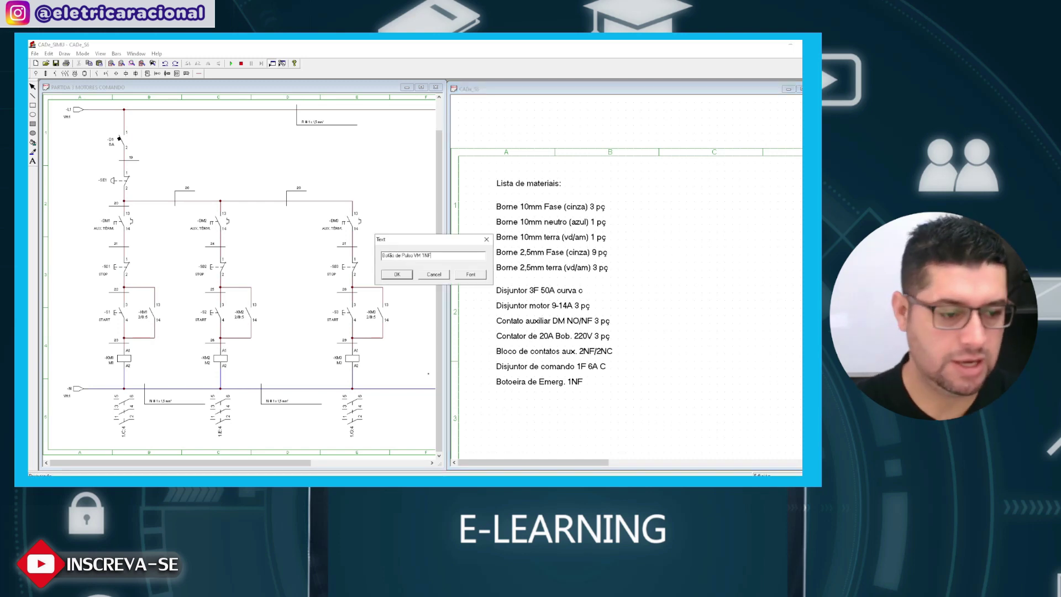
key("Return")
left_click(496, 396)
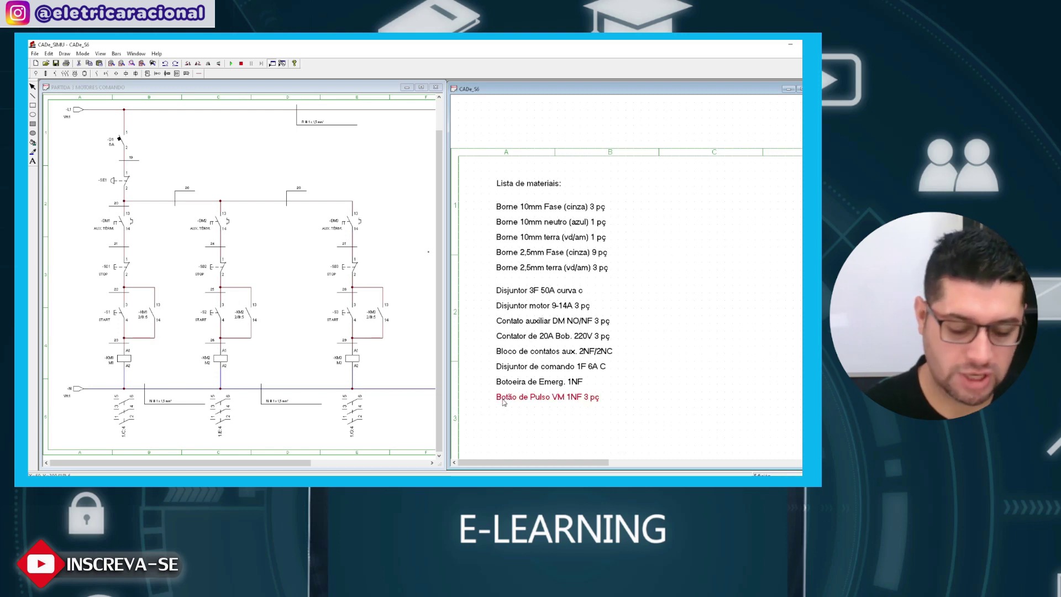
left_click_drag(546, 400, 545, 411)
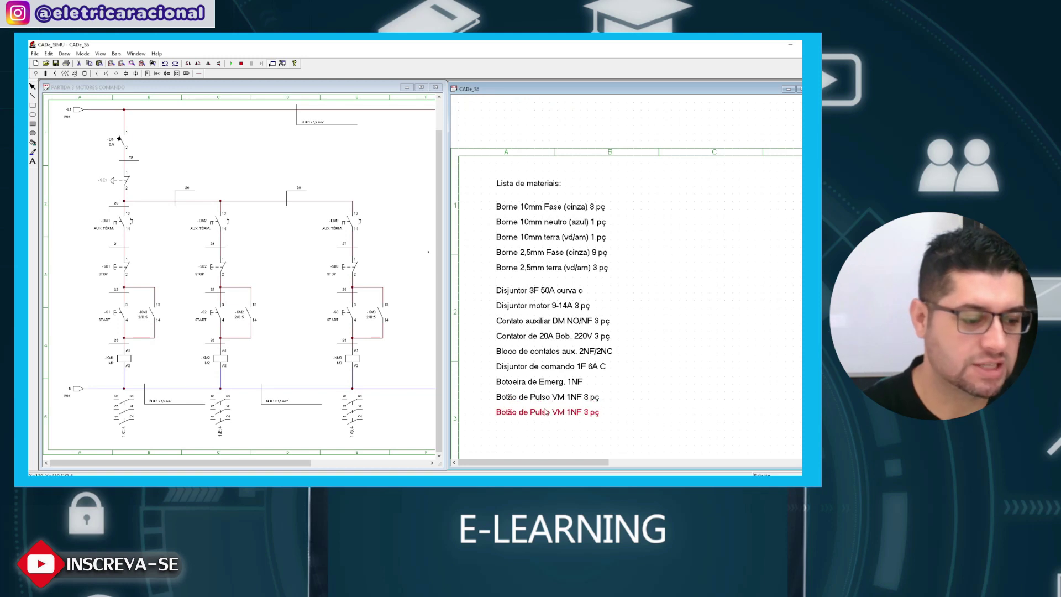
double_click(545, 411)
type("Botão de Pulso VD 1NA 3 pç")
key("Return")
scroll(678, 316, "down", 1)
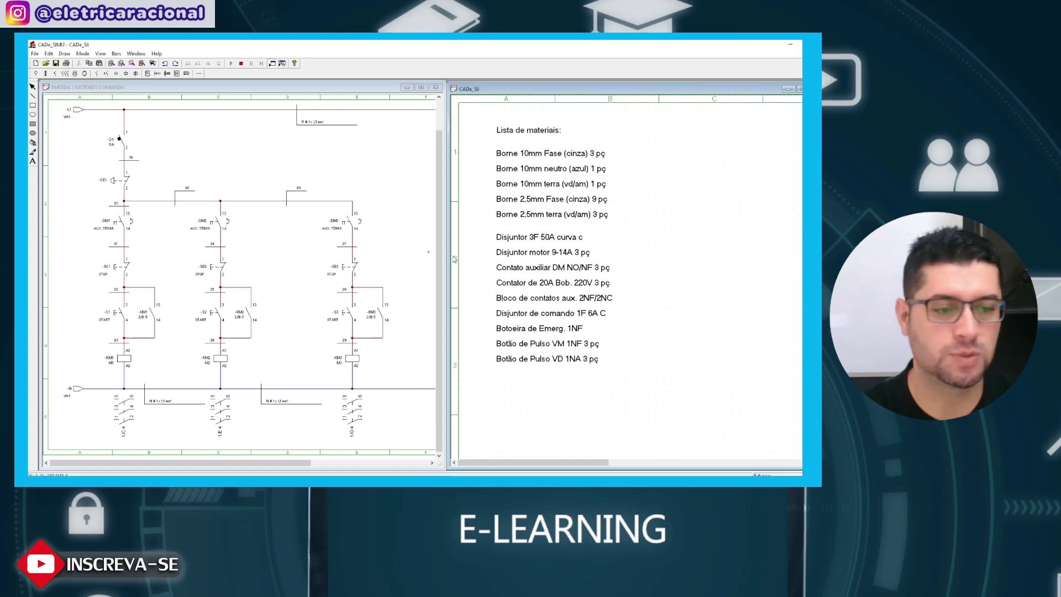
Bring up the PARTIDA 3 MOTORES SINALIZAÇÃO sheet and narrow it to the left half.
left_click(407, 87)
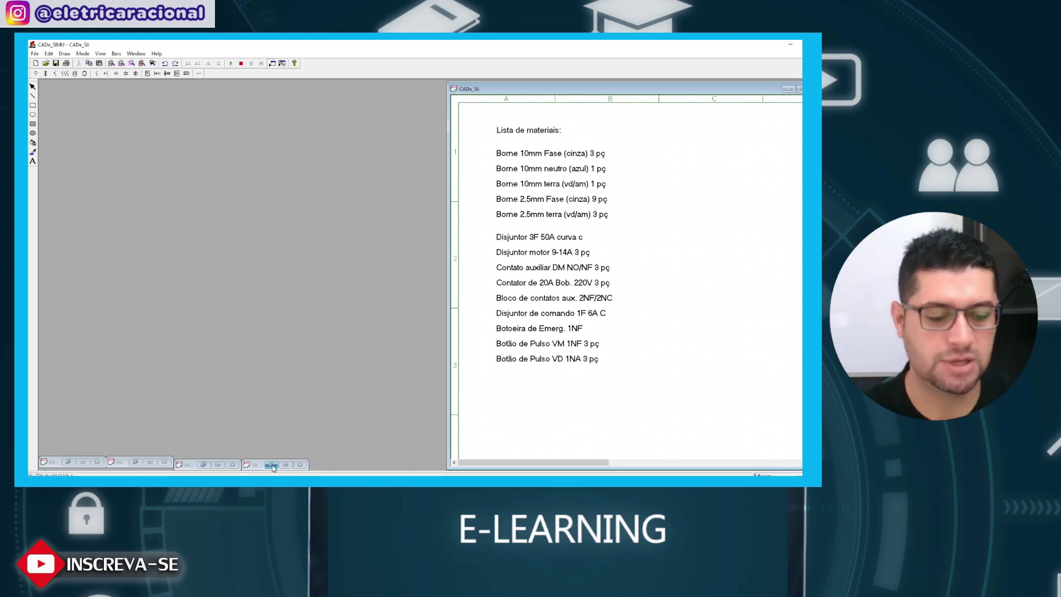
left_click(272, 465)
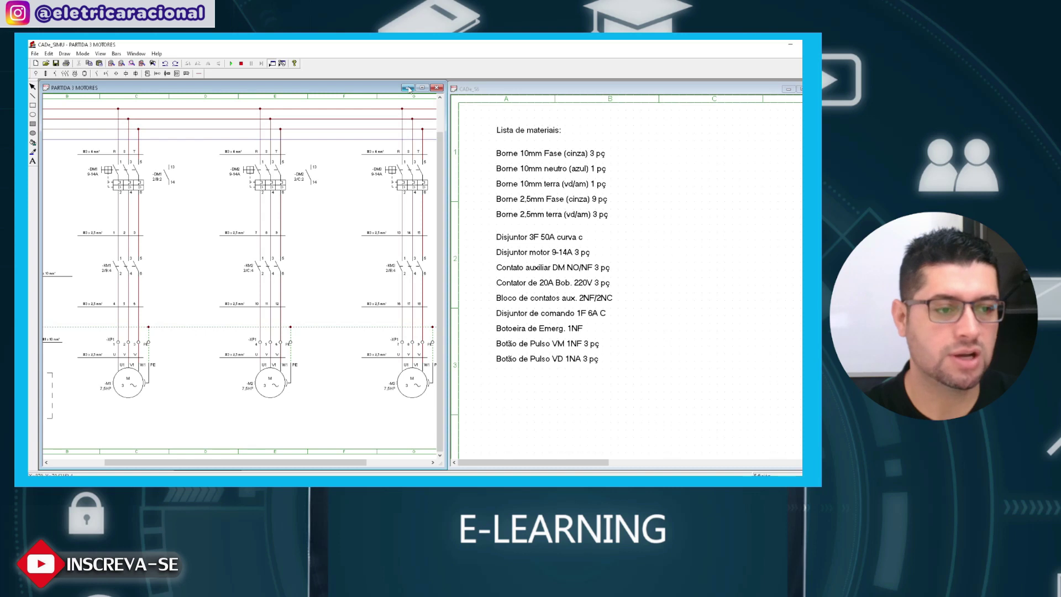
left_click(407, 87)
left_click(203, 464)
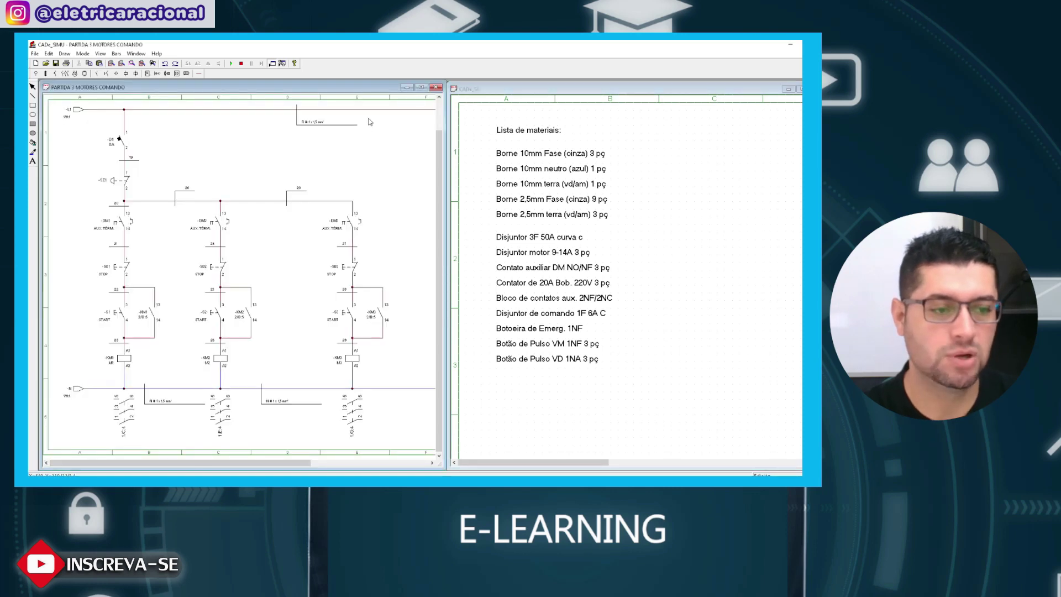
left_click(405, 87)
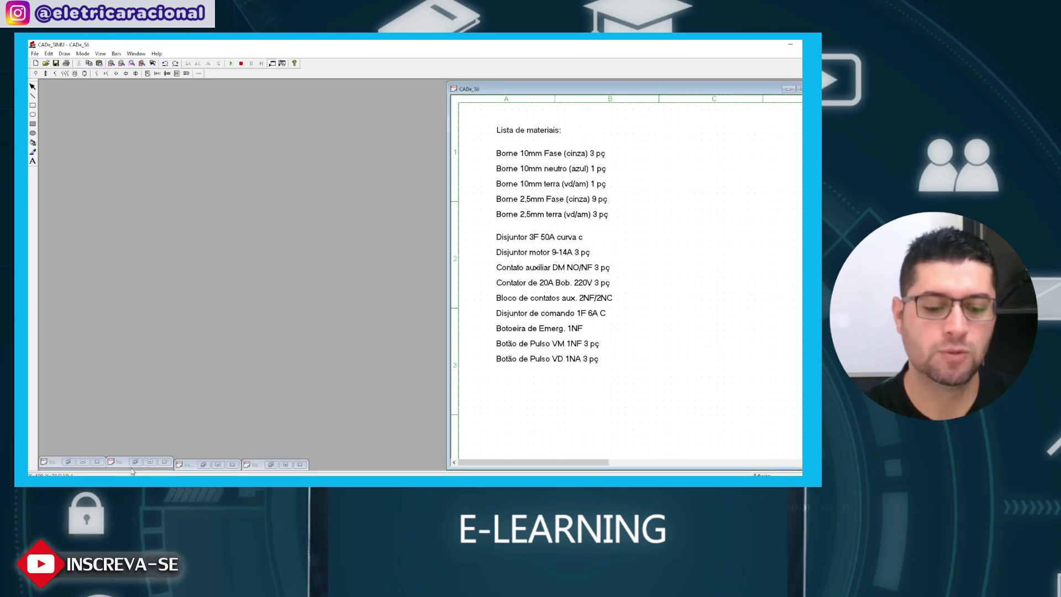
left_click(134, 463)
left_click_drag(741, 204, 437, 230)
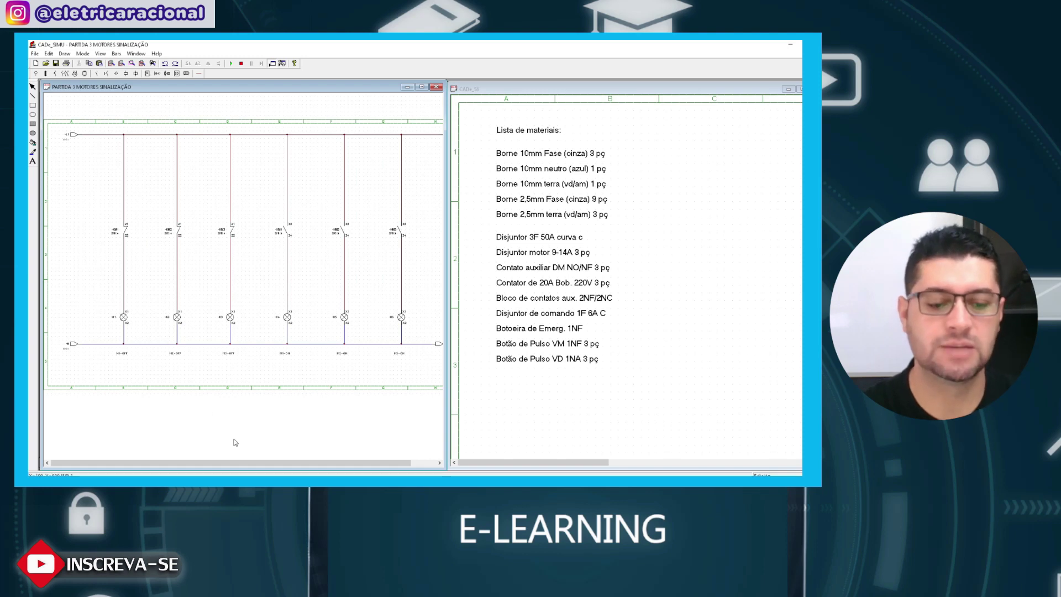
left_click_drag(275, 463, 287, 463)
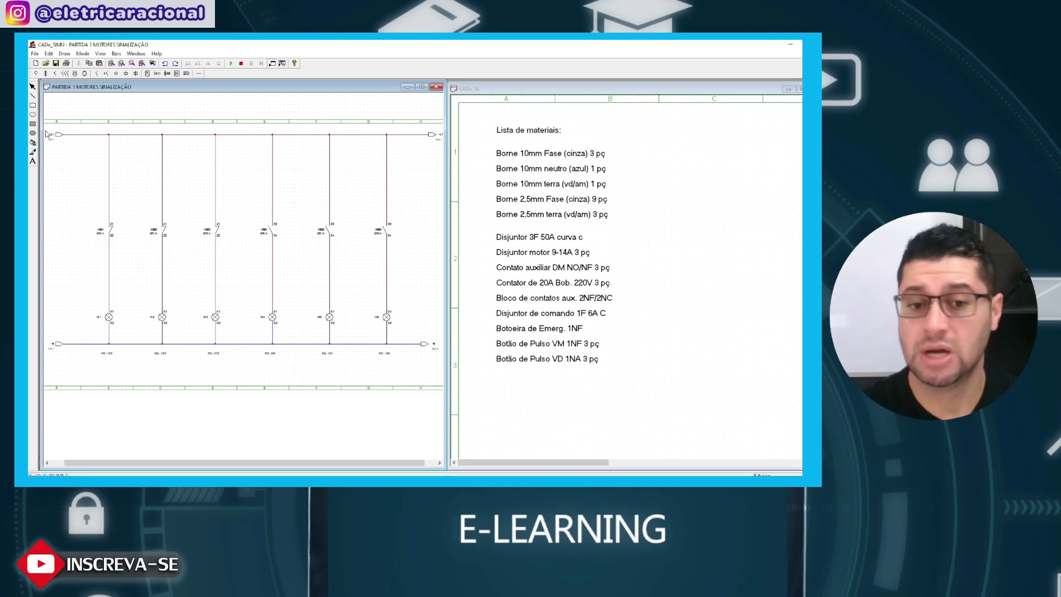
left_click(32, 160)
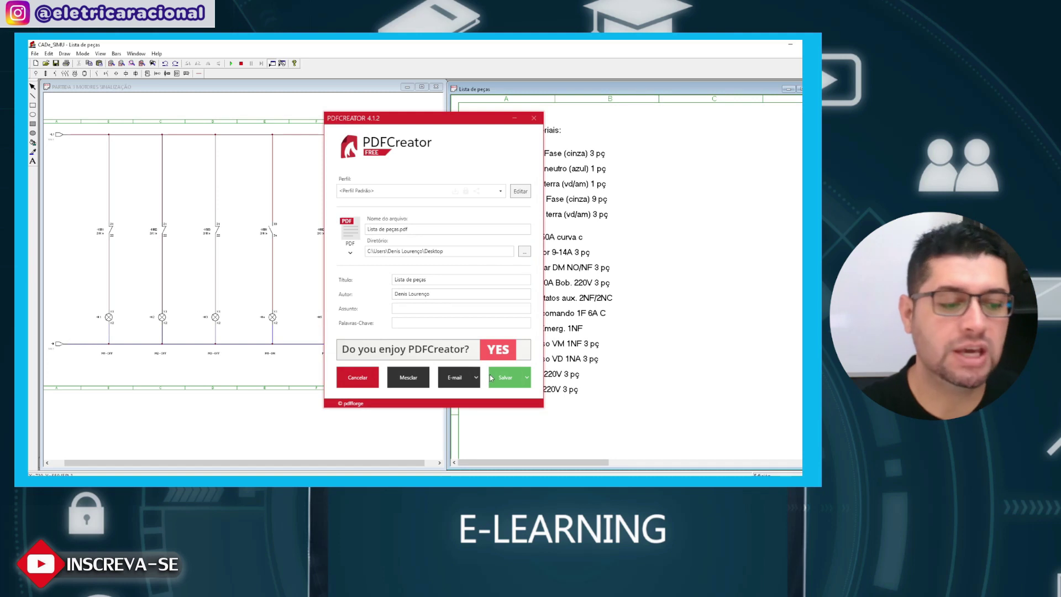
Save the materials list in PDFCreator as 'Lista de peças.pdf'.
left_click(510, 378)
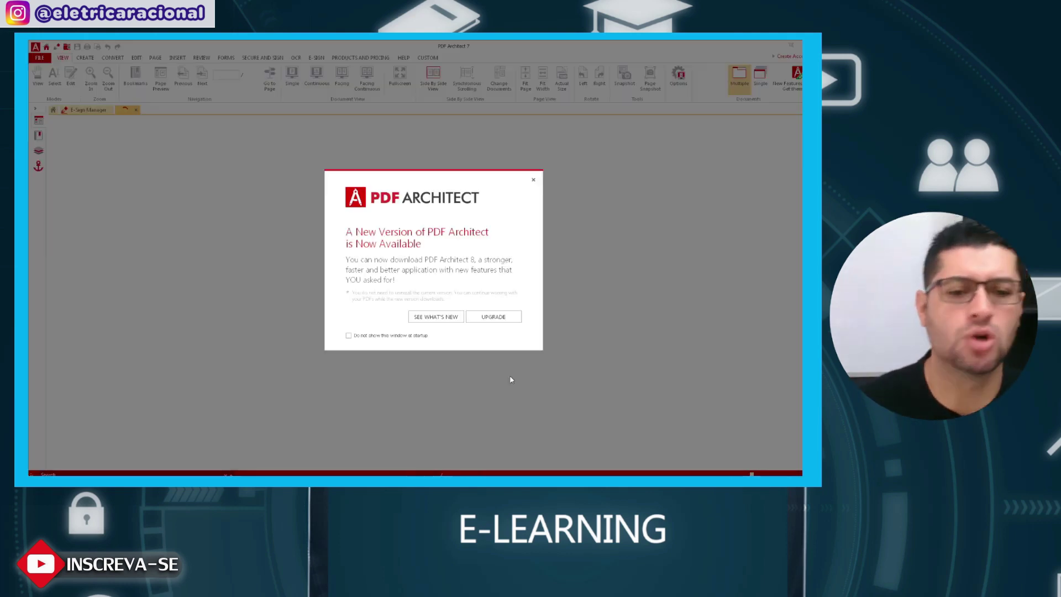
Dismiss PDF Architect's 'New Version' notice so Lista de peças.pdf loads.
left_click(533, 180)
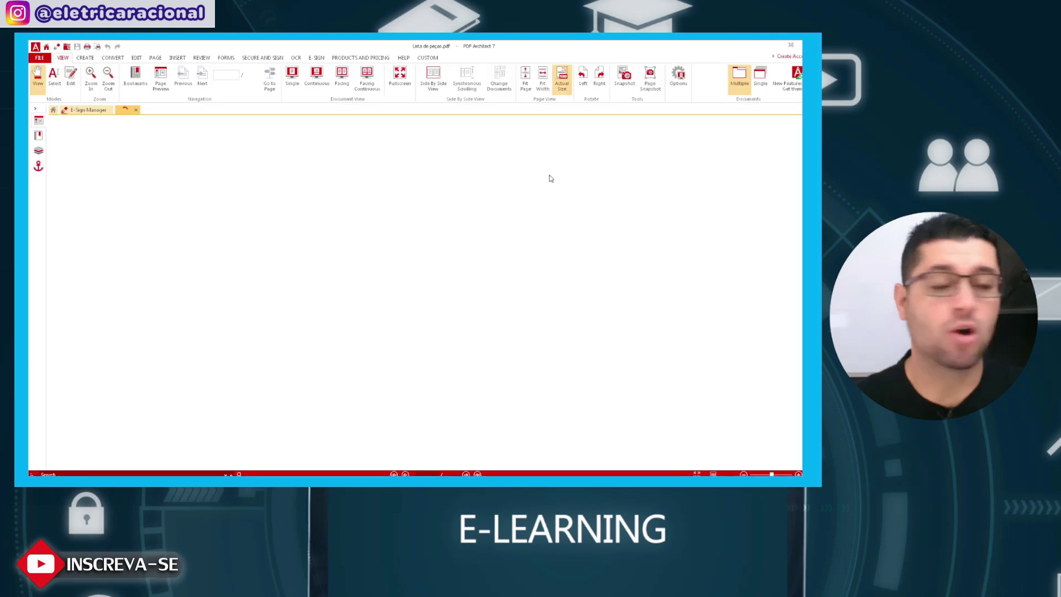